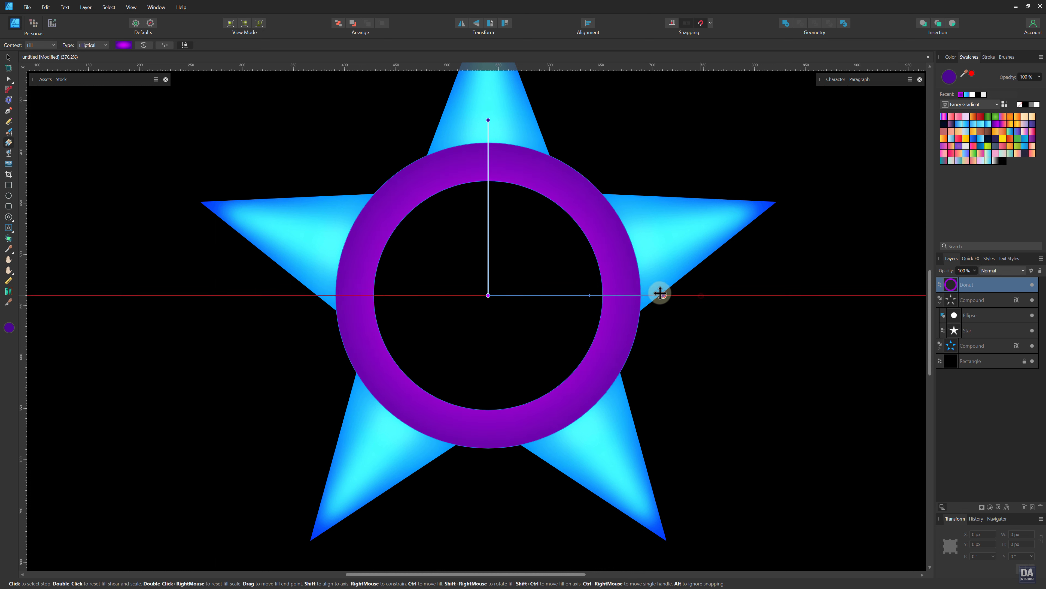
# Step: Undo the last gradient change and set the donut's elliptical gradient end just outside the ring's outer edge, adjusting its midpoint
pyautogui.hotkey('ctrl', 'z')
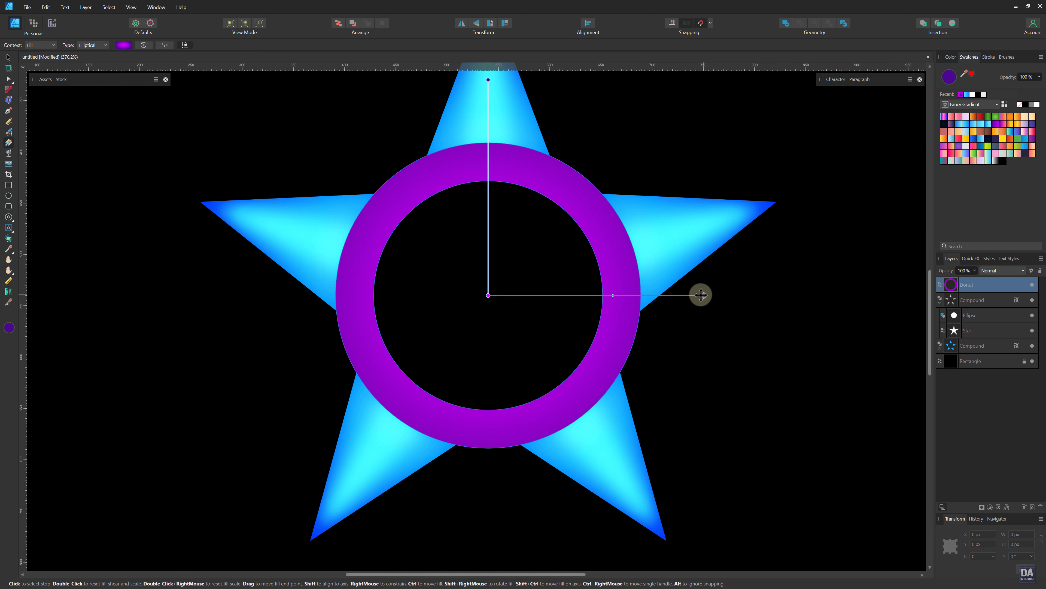
pyautogui.moveTo(582, 295); pyautogui.dragTo(657, 296)
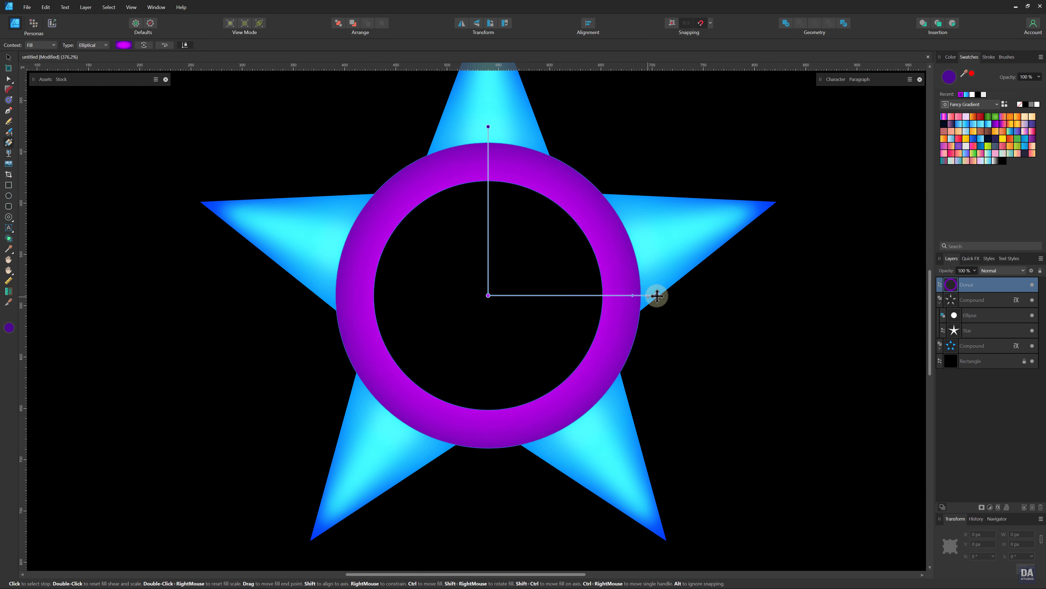
pyautogui.click(626, 295)
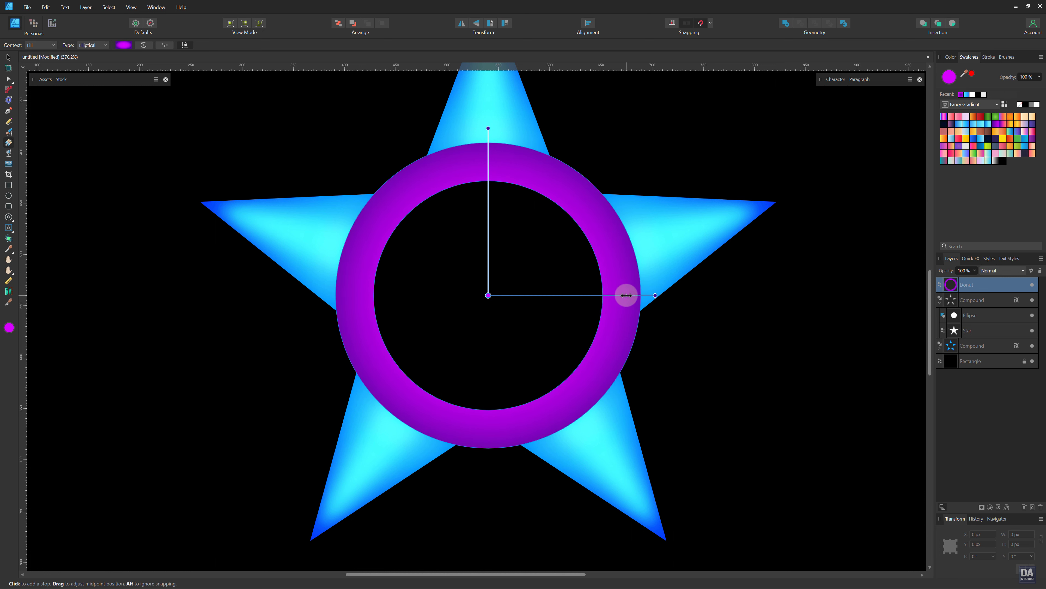
pyautogui.press('v')
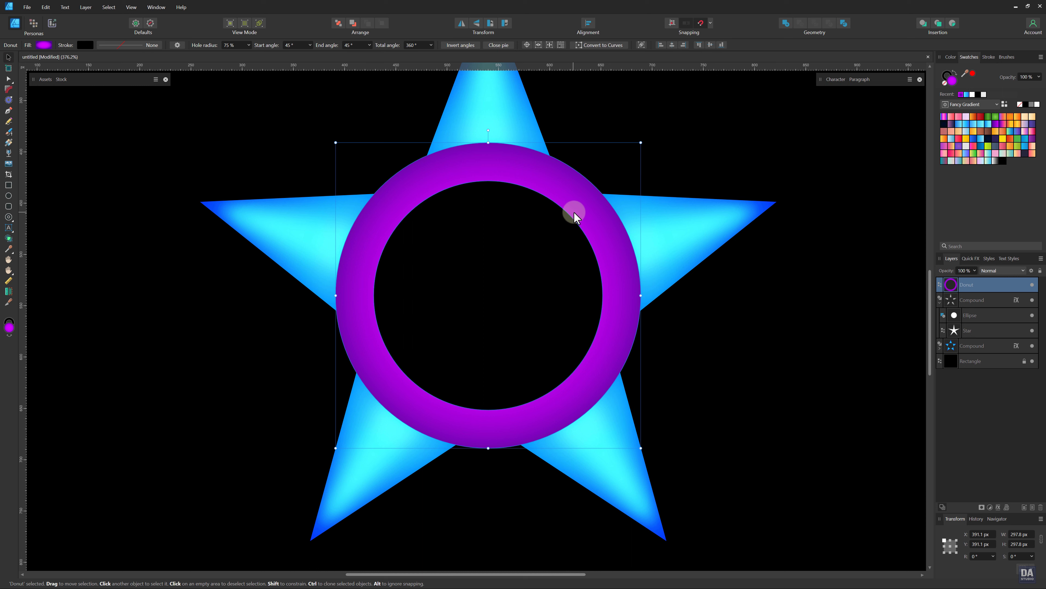
# Step: Add an Inner Shadow effect to the donut with a 33.4 px radius and 40% intensity
pyautogui.click(999, 507)
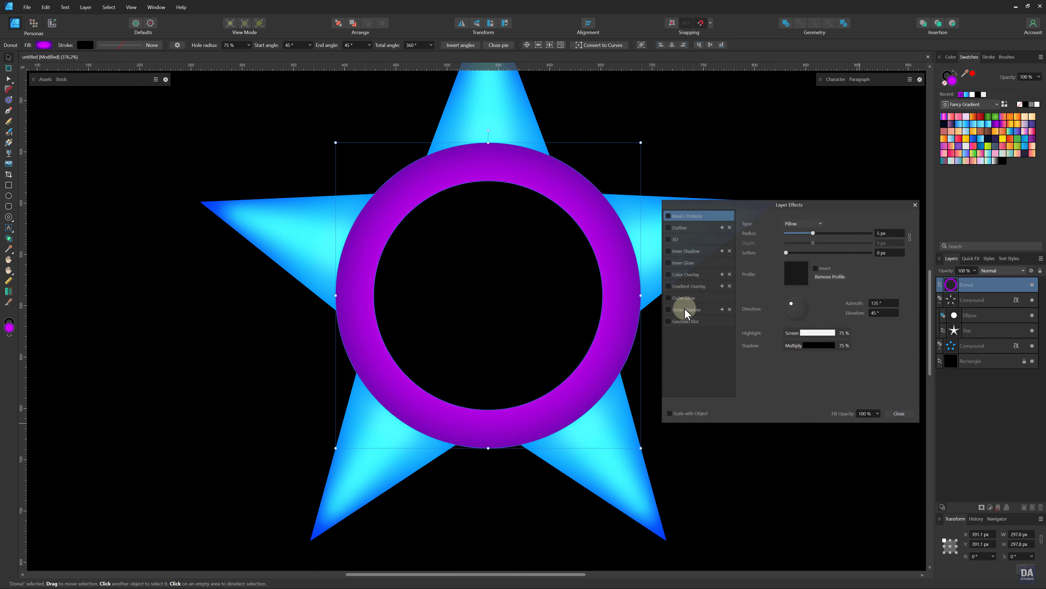
pyautogui.click(680, 252)
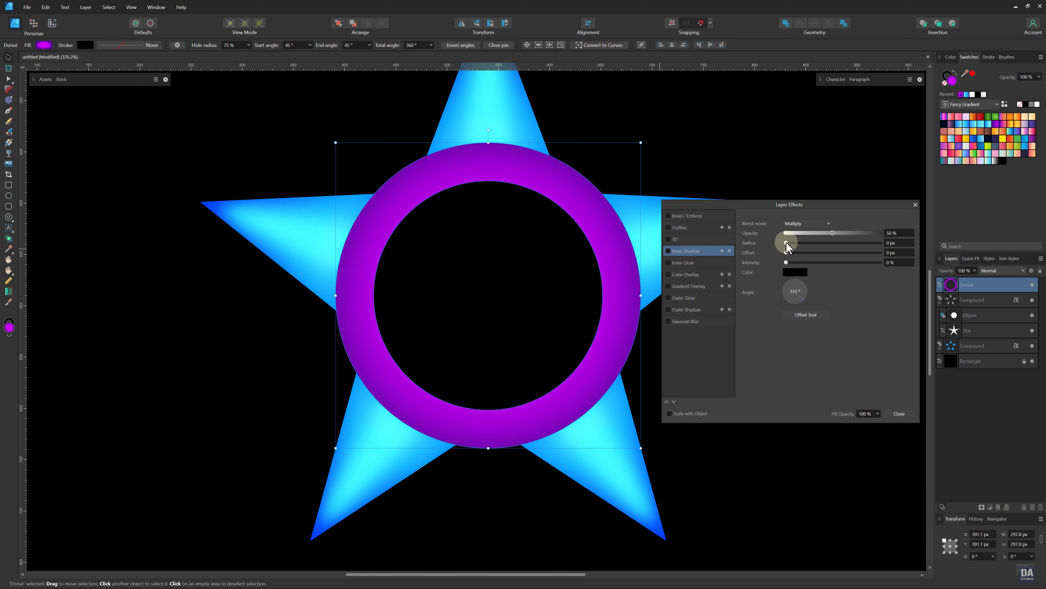
pyautogui.click(808, 223)
pyautogui.click(807, 223)
pyautogui.moveTo(791, 243); pyautogui.dragTo(851, 243)
pyautogui.moveTo(786, 263); pyautogui.dragTo(824, 272)
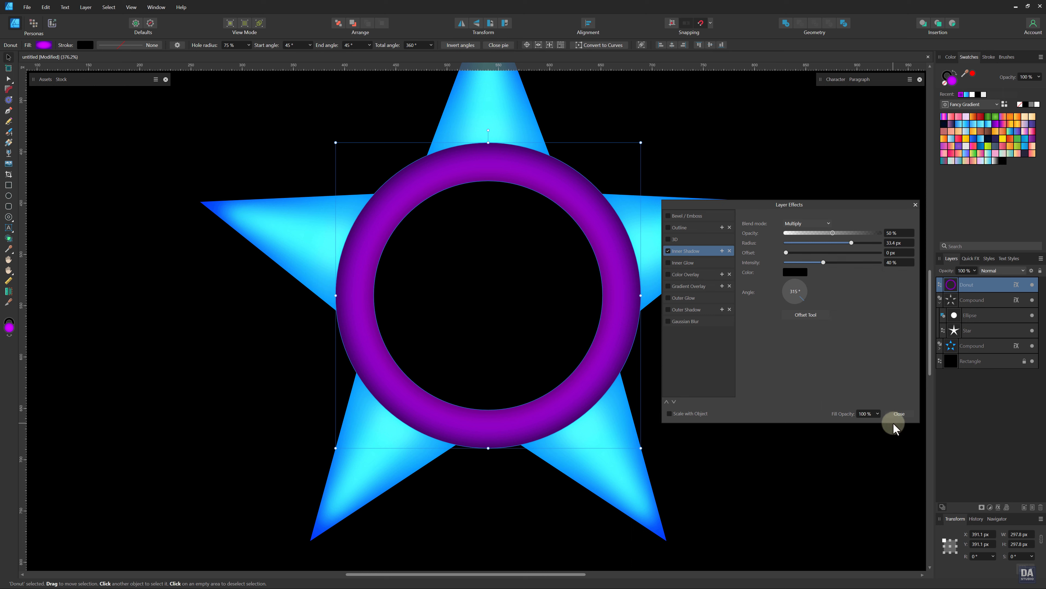
pyautogui.click(895, 415)
# Step: Place the donut behind both star compounds and scale it down around its centre to about 288.8 px
pyautogui.click(940, 302)
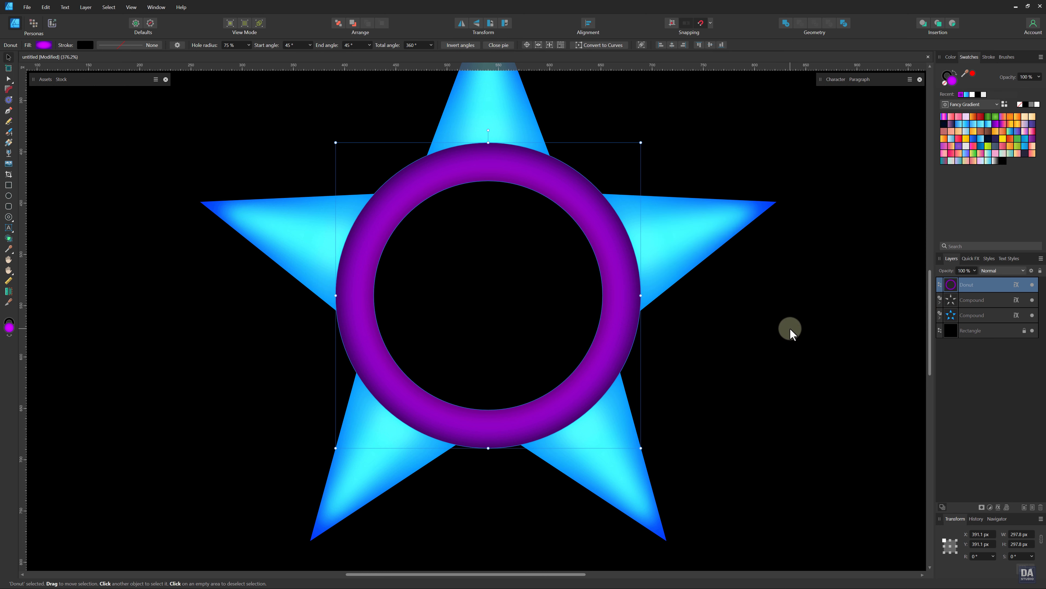
pyautogui.hotkey('ctrl', '[')
pyautogui.hotkey('ctrl', '[')
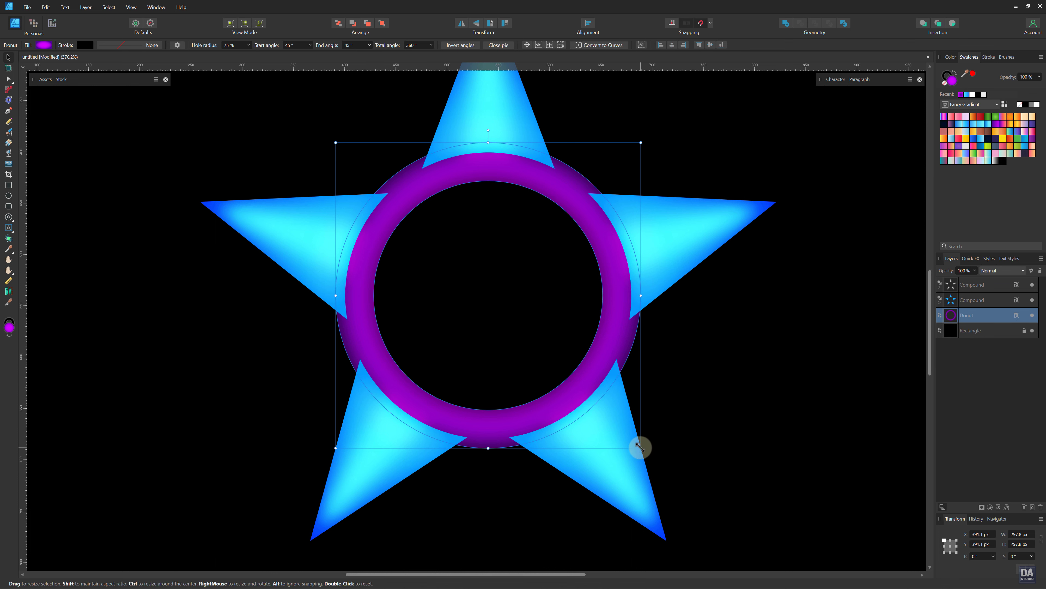
pyautogui.moveTo(640, 447); pyautogui.dragTo(634, 445)
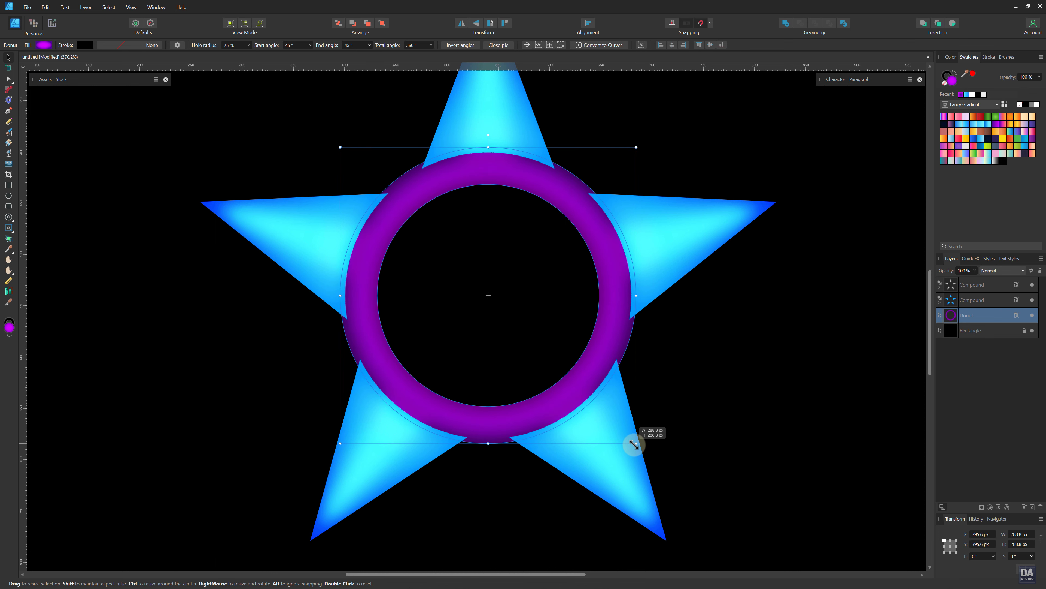
pyautogui.click(678, 399)
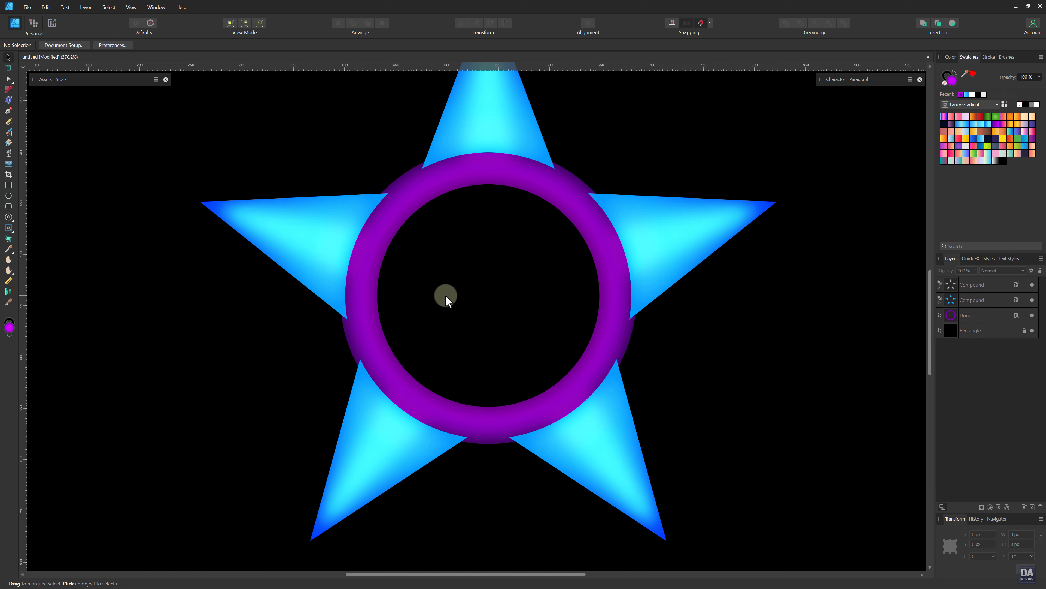
# Step: Draw a circle about 91 px wide inside the ring and fill it with a yellow-to-orange gradient swatch
pyautogui.click(9, 196)
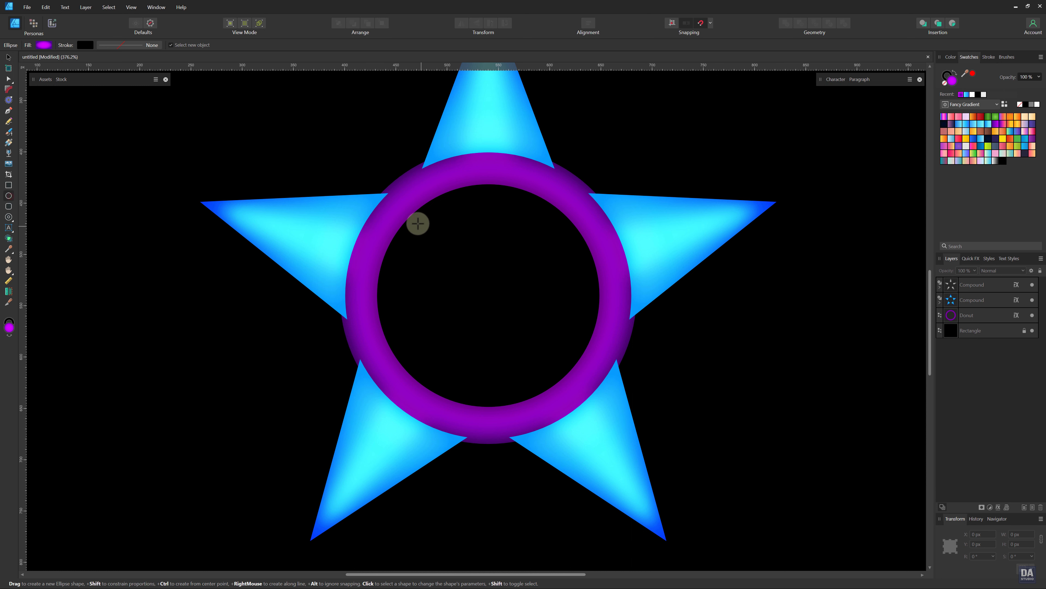
pyautogui.moveTo(417, 223); pyautogui.dragTo(524, 304)
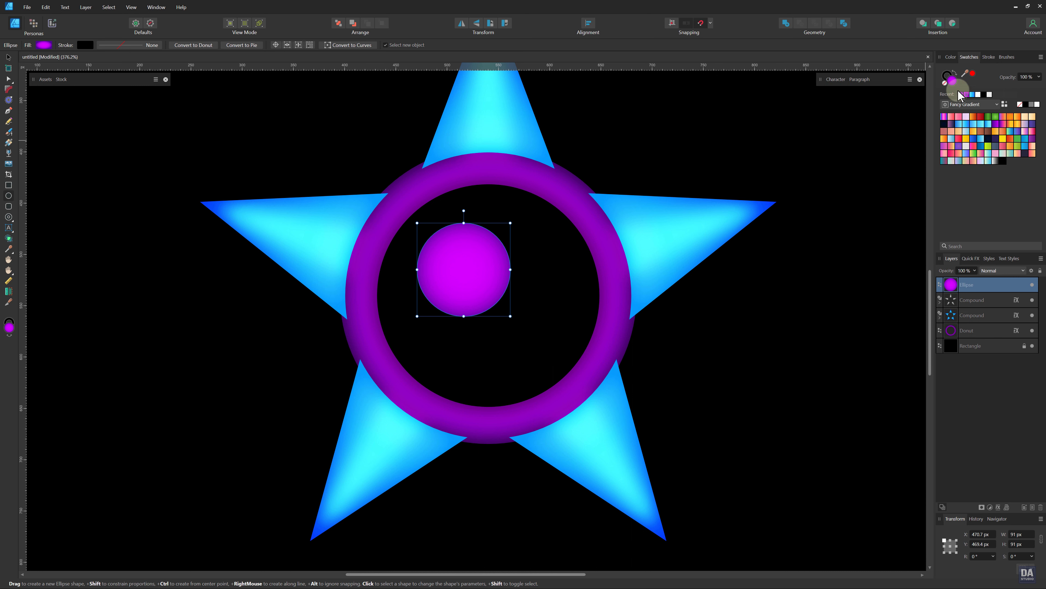
pyautogui.click(944, 139)
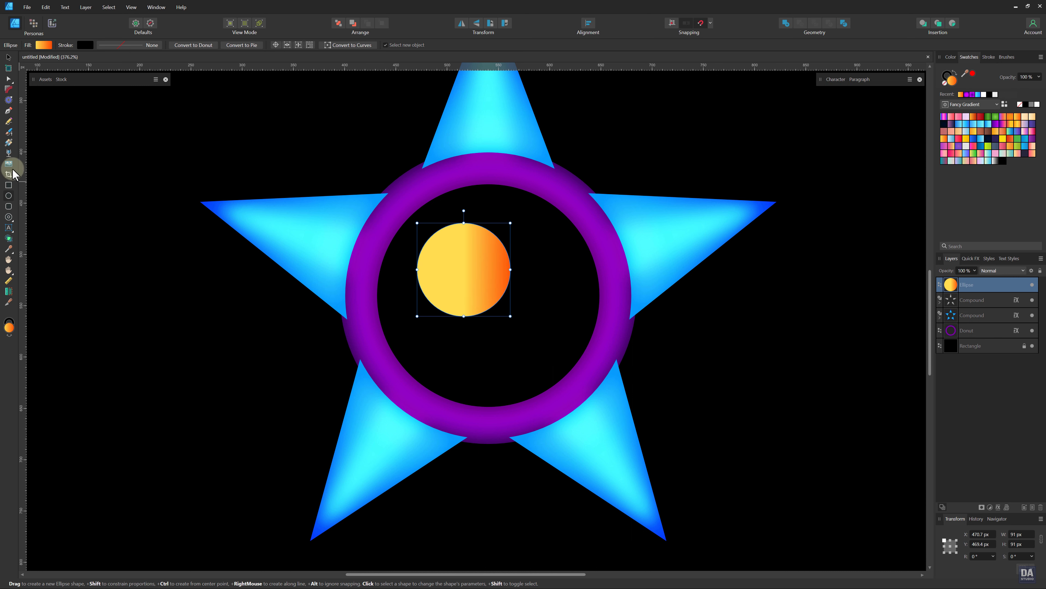
# Step: Change the circle's gradient type to Elliptical and extend its outer stop beyond the circle's edge
pyautogui.click(8, 142)
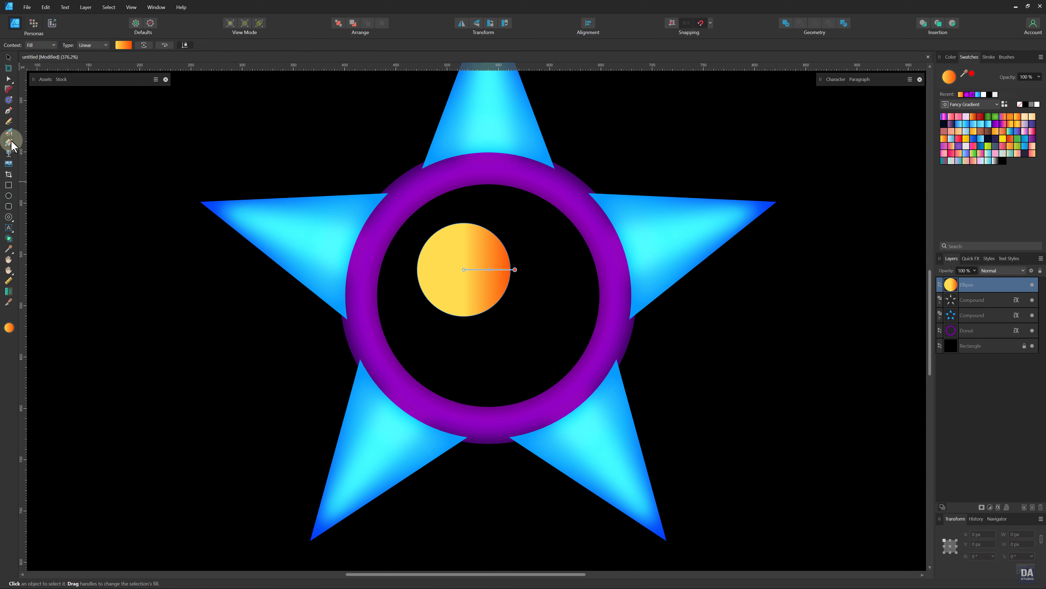
pyautogui.click(91, 45)
pyautogui.click(94, 84)
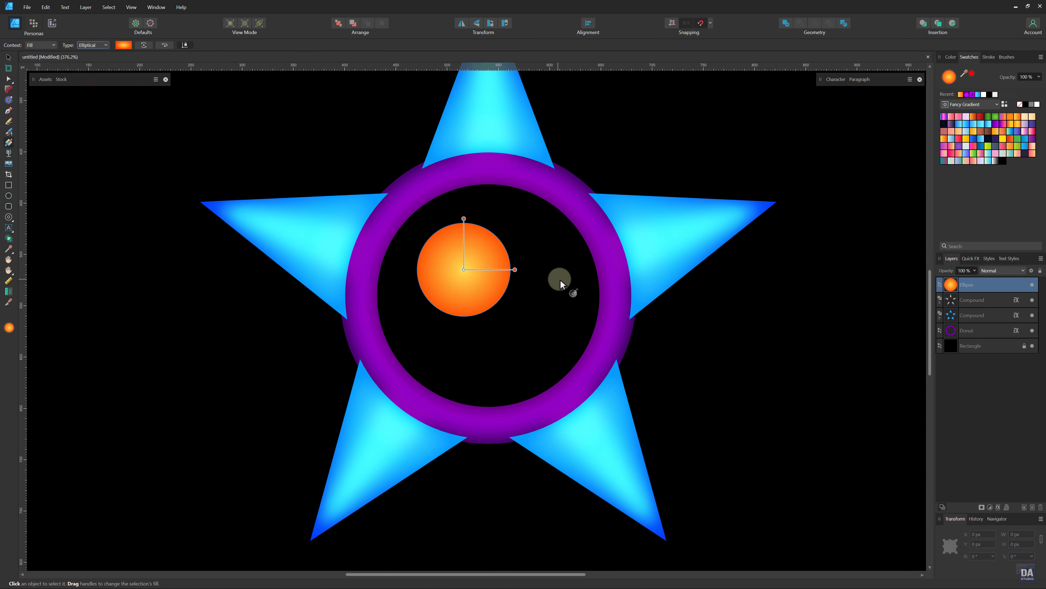
pyautogui.moveTo(514, 271); pyautogui.dragTo(539, 270)
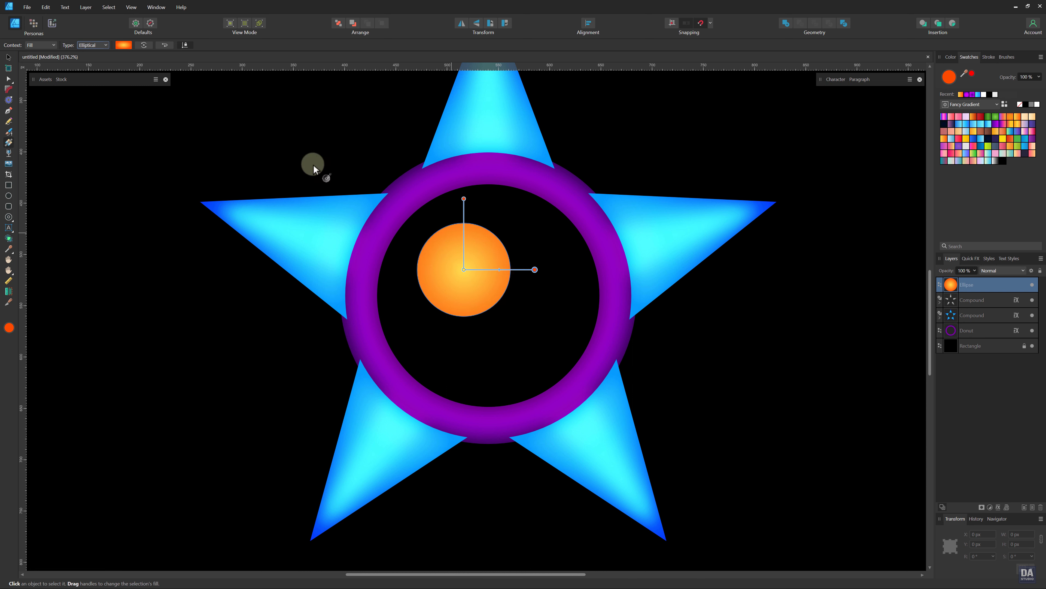
# Step: Set the circle's outer gradient stop to white at 0% opacity and pull it in to the circle's edge
pyautogui.click(124, 45)
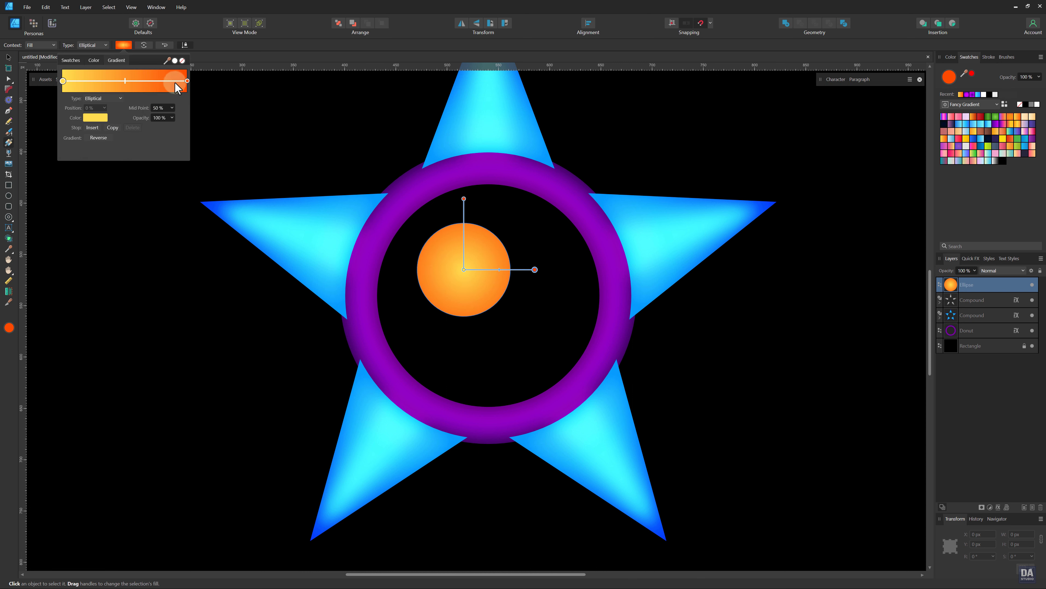
pyautogui.click(187, 81)
pyautogui.click(99, 119)
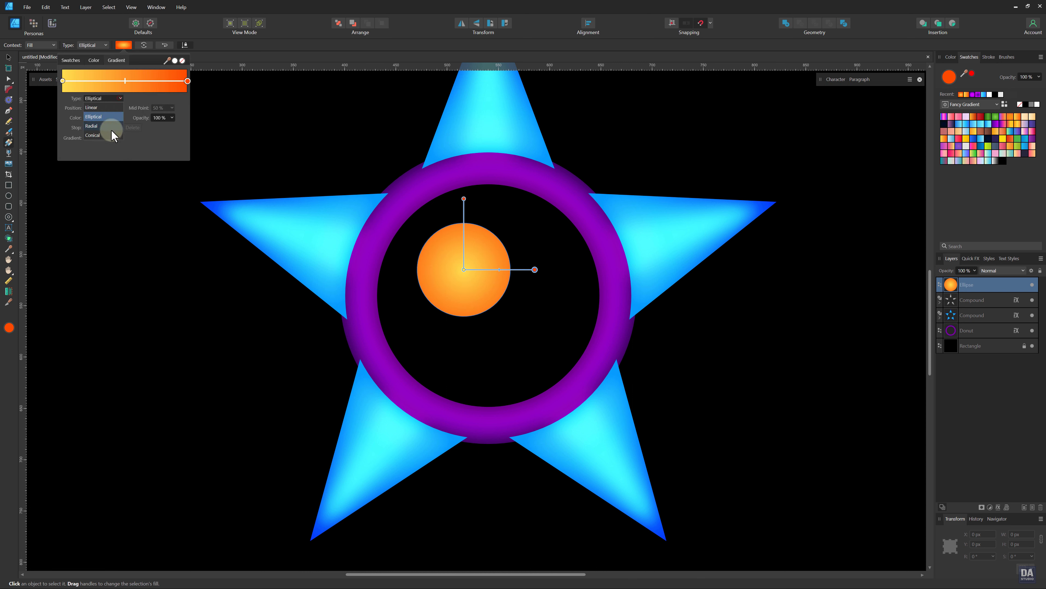
pyautogui.click(172, 118)
pyautogui.moveTo(173, 127); pyautogui.dragTo(98, 134)
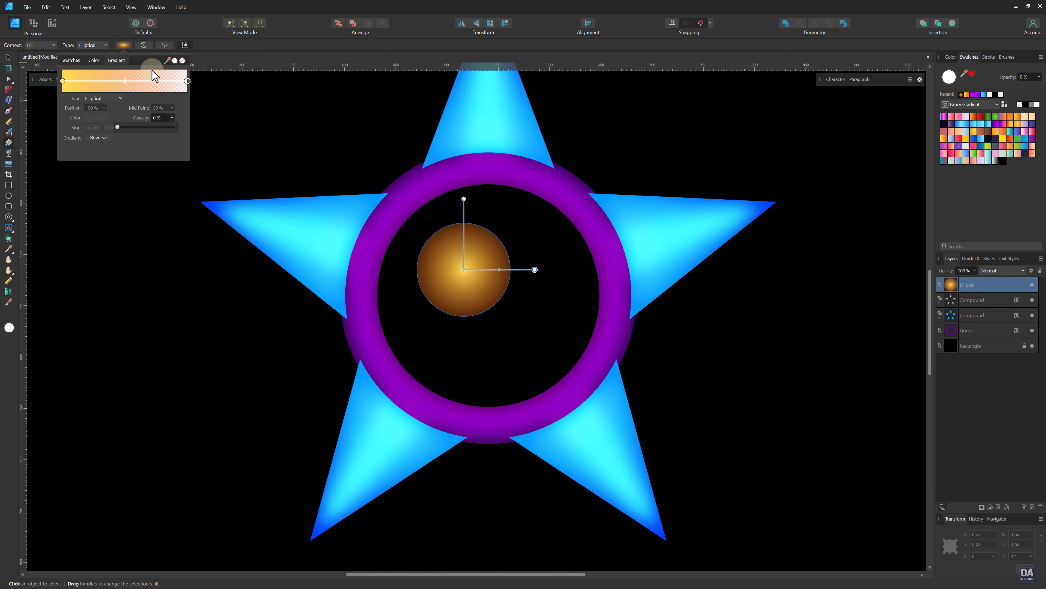
pyautogui.click(200, 50)
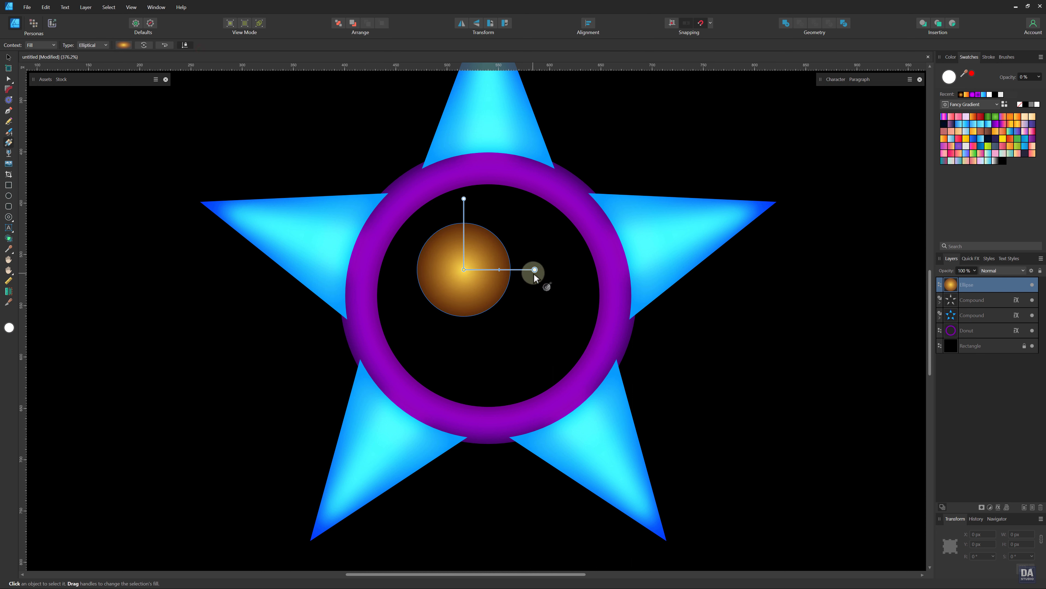
pyautogui.moveTo(531, 270); pyautogui.dragTo(513, 270)
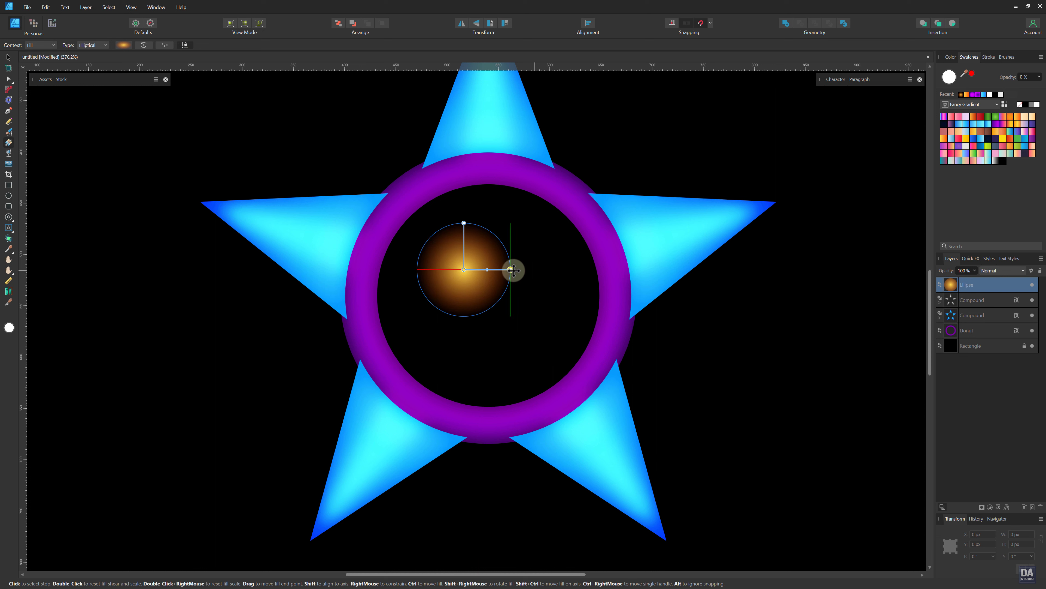
# Step: Change the circle's central gradient stop to bright yellow, FDFF00
pyautogui.click(8, 57)
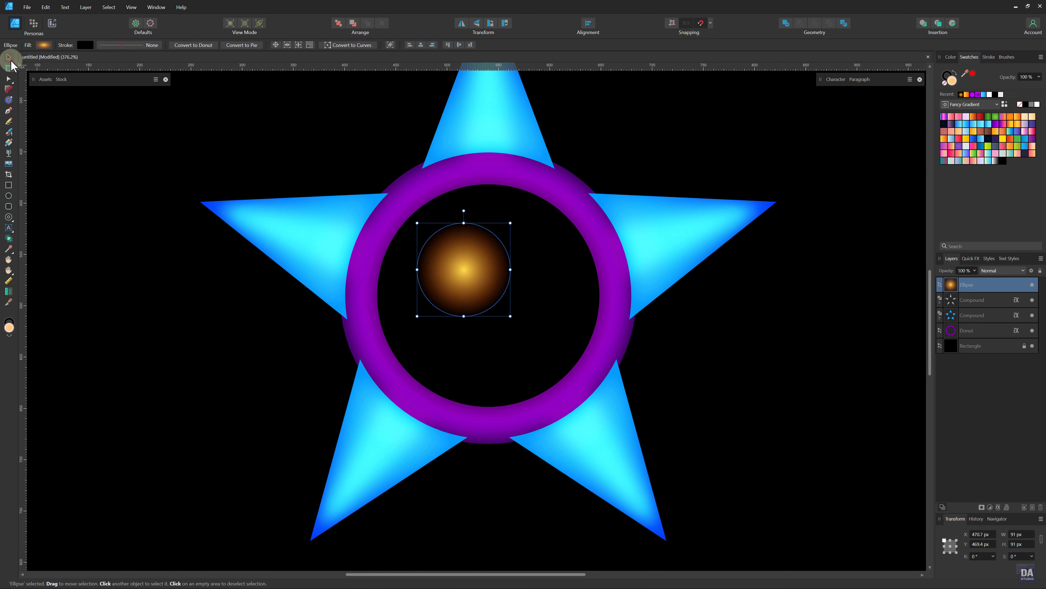
pyautogui.click(44, 45)
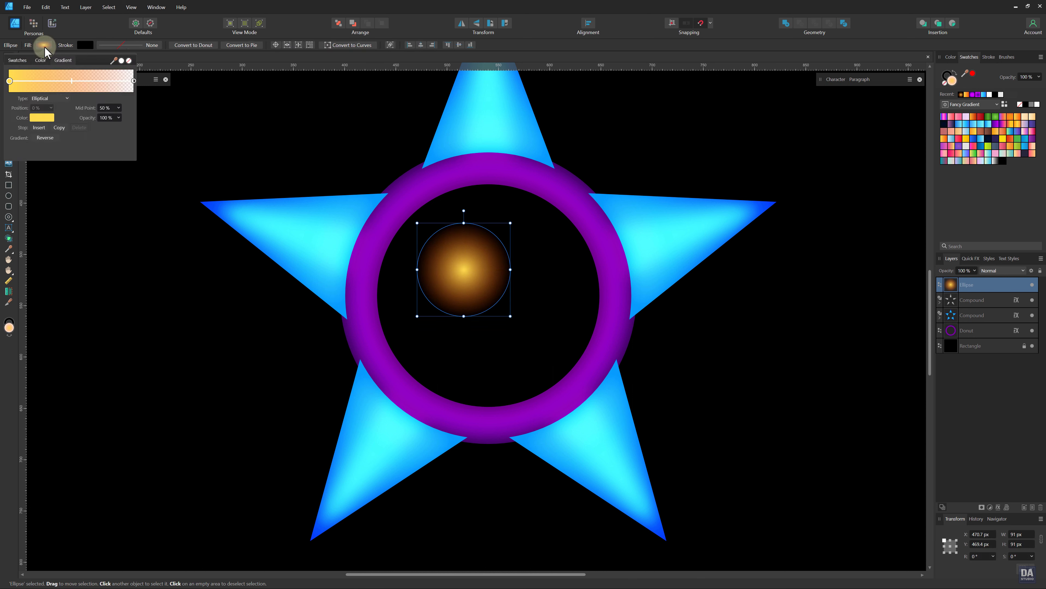
pyautogui.click(40, 118)
pyautogui.moveTo(70, 188)
pyautogui.mouseDown()
pyautogui.moveTo(80, 198)
pyautogui.moveTo(72, 193)
pyautogui.mouseUp()
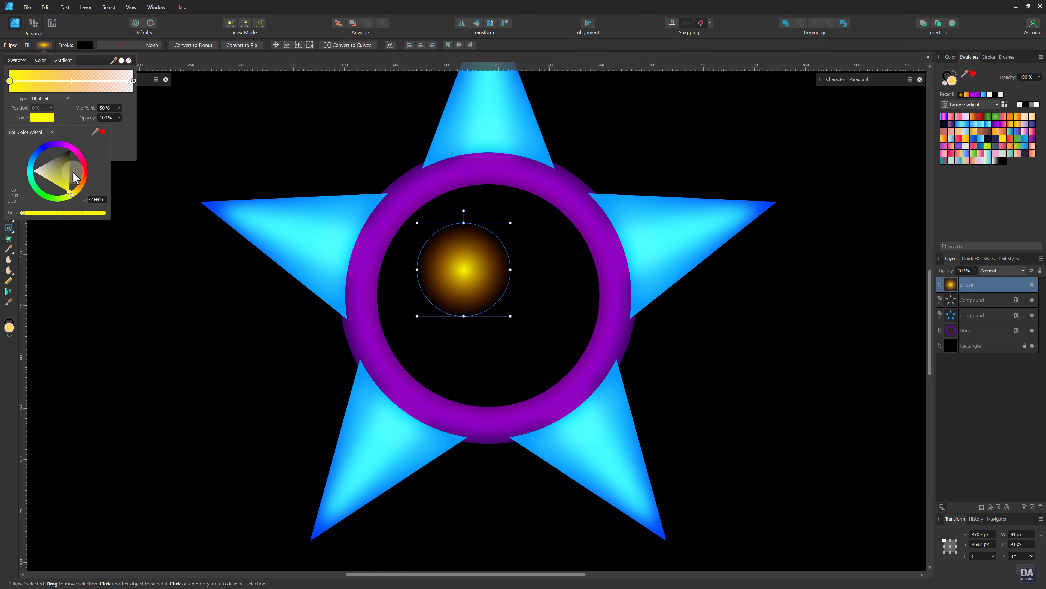
pyautogui.click(181, 28)
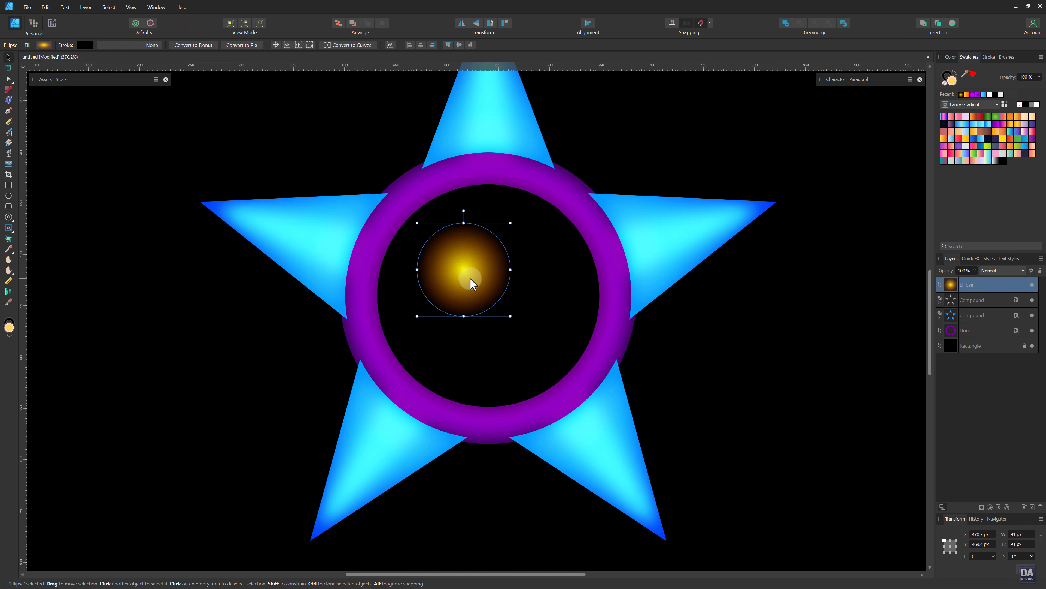
# Step: Move the yellow glow circle onto the ring between the top and left star points and enlarge it to about 106 px
pyautogui.moveTo(484, 278); pyautogui.dragTo(432, 202)
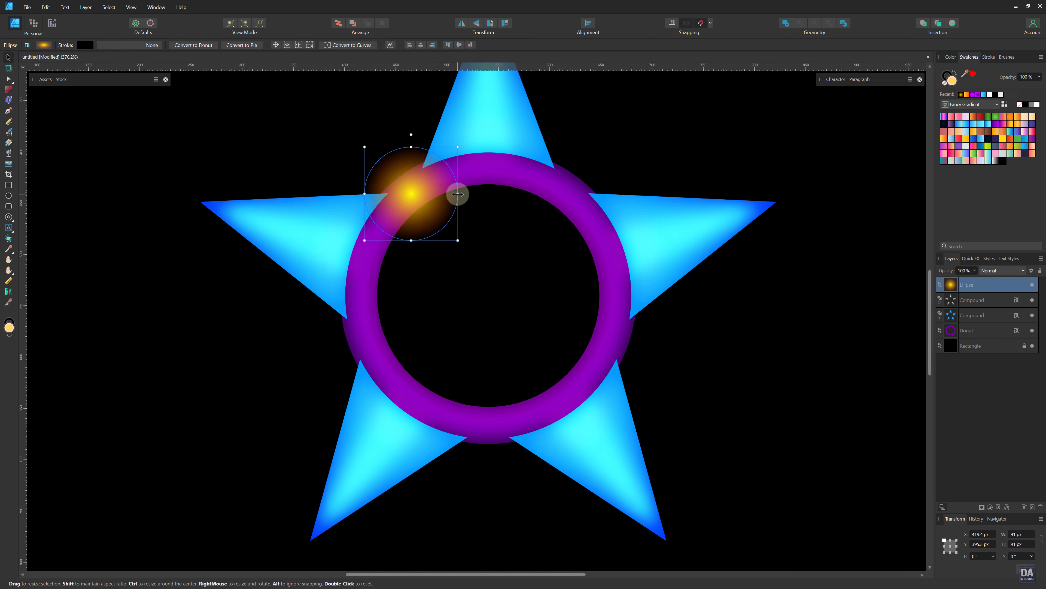
pyautogui.moveTo(458, 147); pyautogui.dragTo(465, 139)
# Step: Set the midpoint of the glow circle's gradient to 48%
pyautogui.click(43, 45)
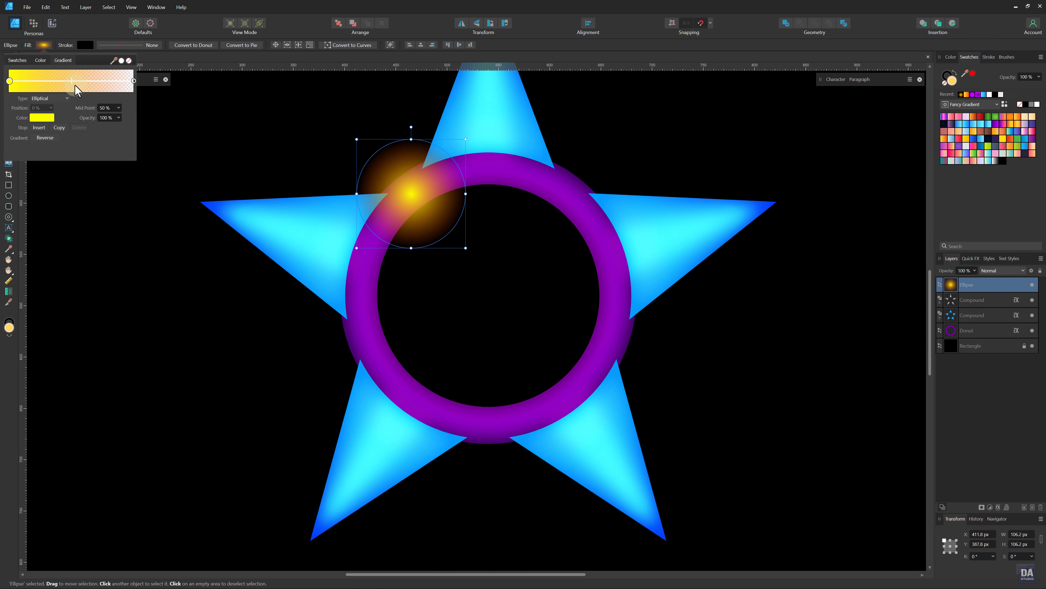
pyautogui.moveTo(72, 81); pyautogui.dragTo(79, 84)
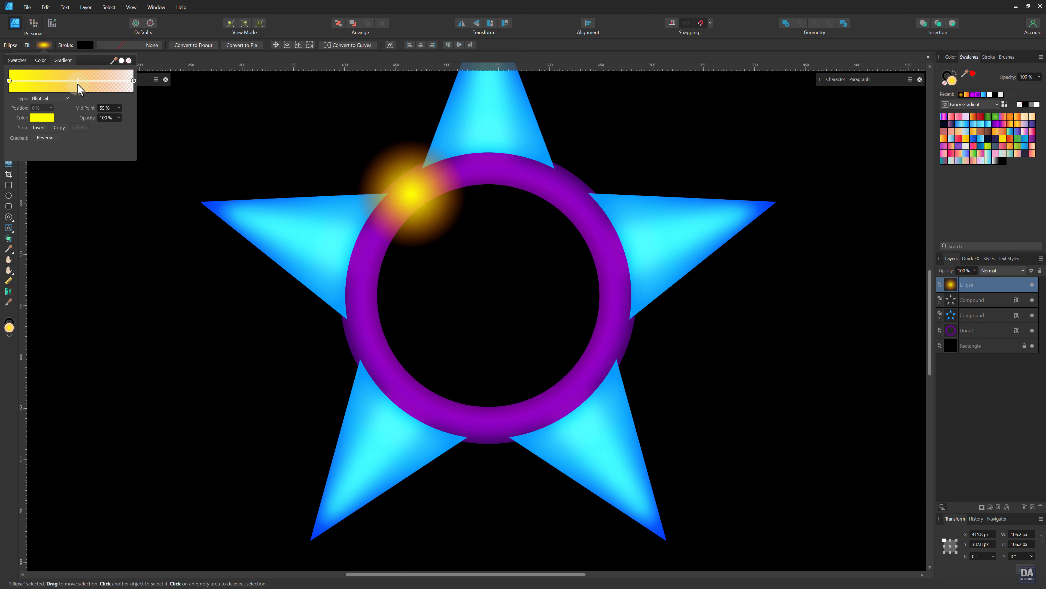
pyautogui.moveTo(78, 83); pyautogui.dragTo(76, 93)
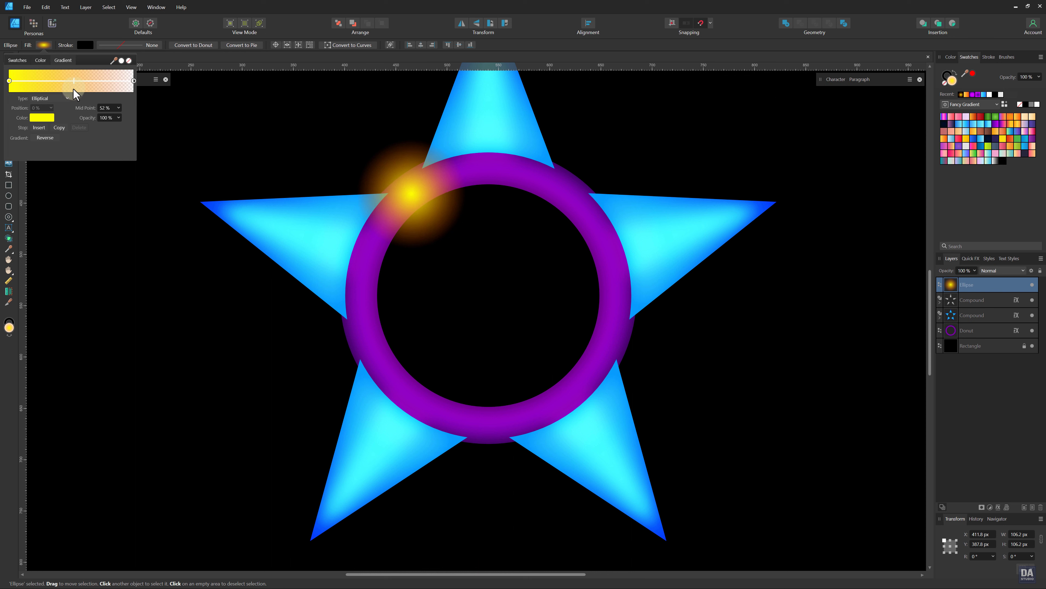
pyautogui.moveTo(76, 94); pyautogui.dragTo(68, 97)
# Step: Clip the glow ellipse inside the Donut layer so it shows only on the ring
pyautogui.click(973, 289)
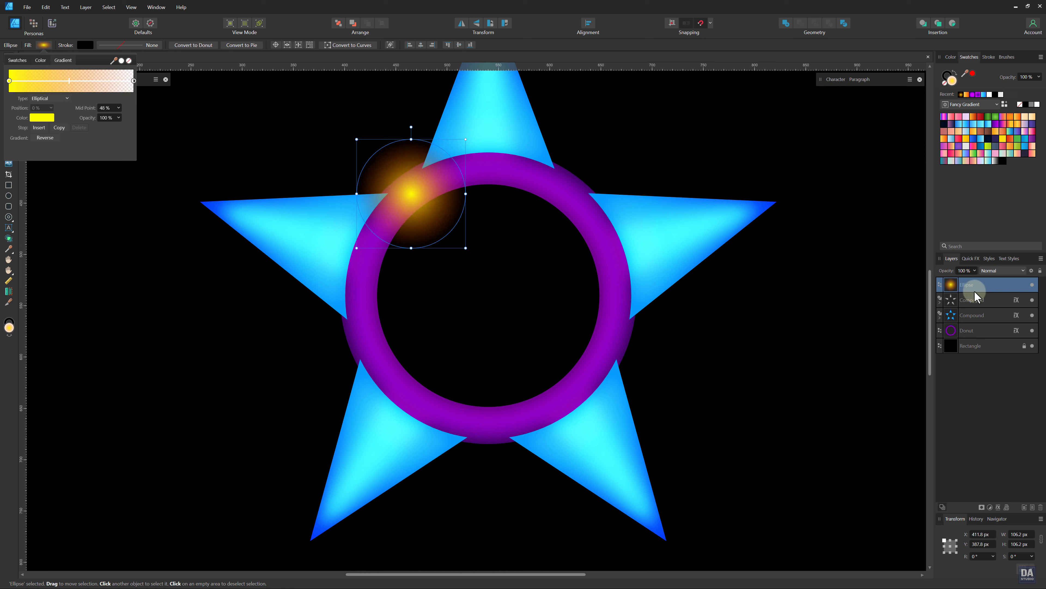
pyautogui.click(974, 288)
pyautogui.moveTo(966, 290); pyautogui.dragTo(954, 334)
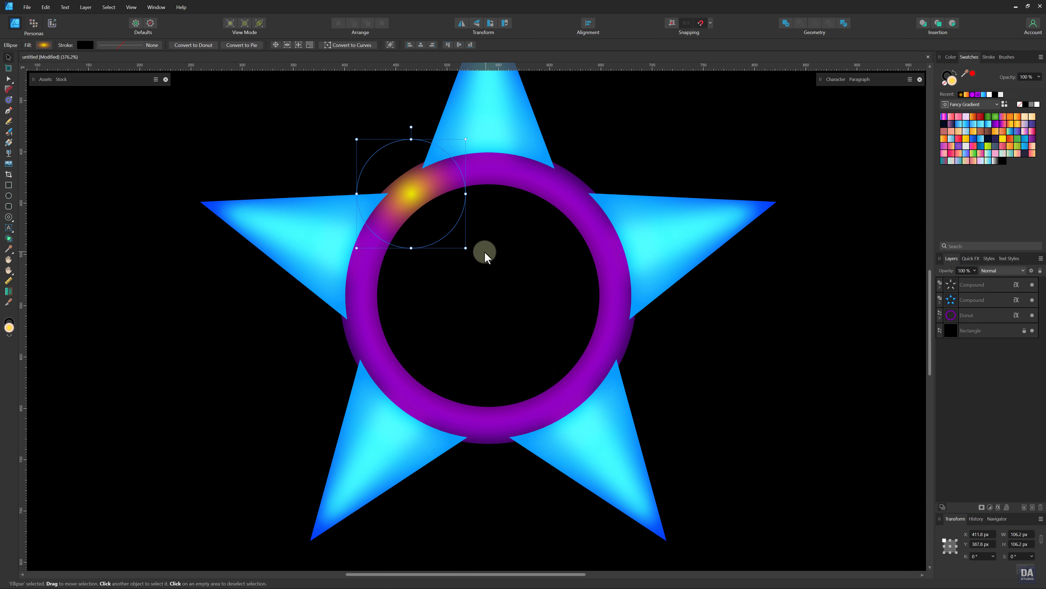
# Step: Enlarge the clipped glow around its centre to about 141.8 px and set its gradient midpoint to 55%
pyautogui.moveTo(464, 249); pyautogui.dragTo(493, 255)
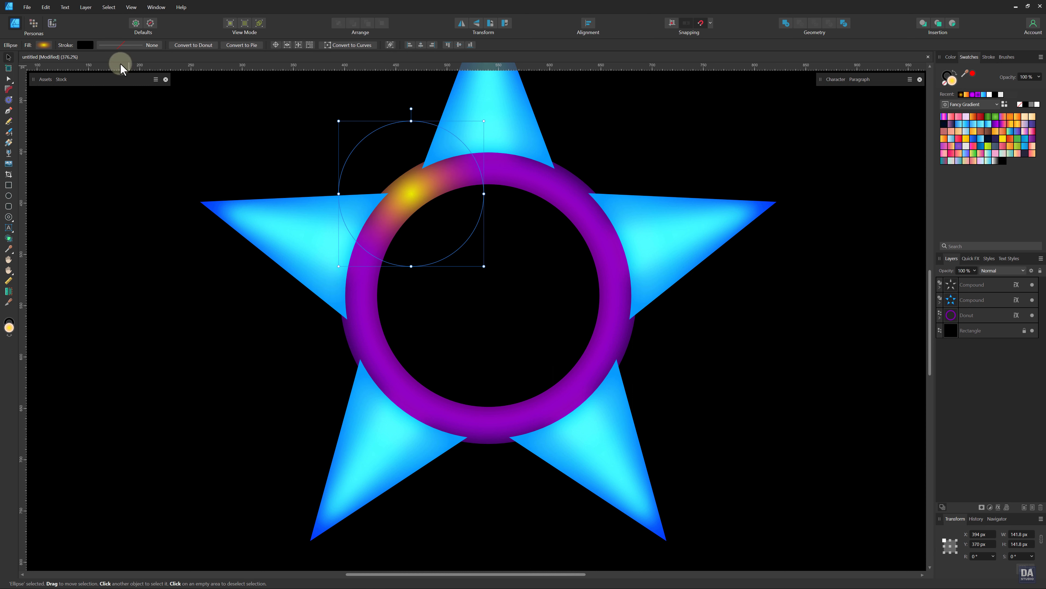
pyautogui.click(44, 46)
pyautogui.moveTo(69, 81); pyautogui.dragTo(78, 83)
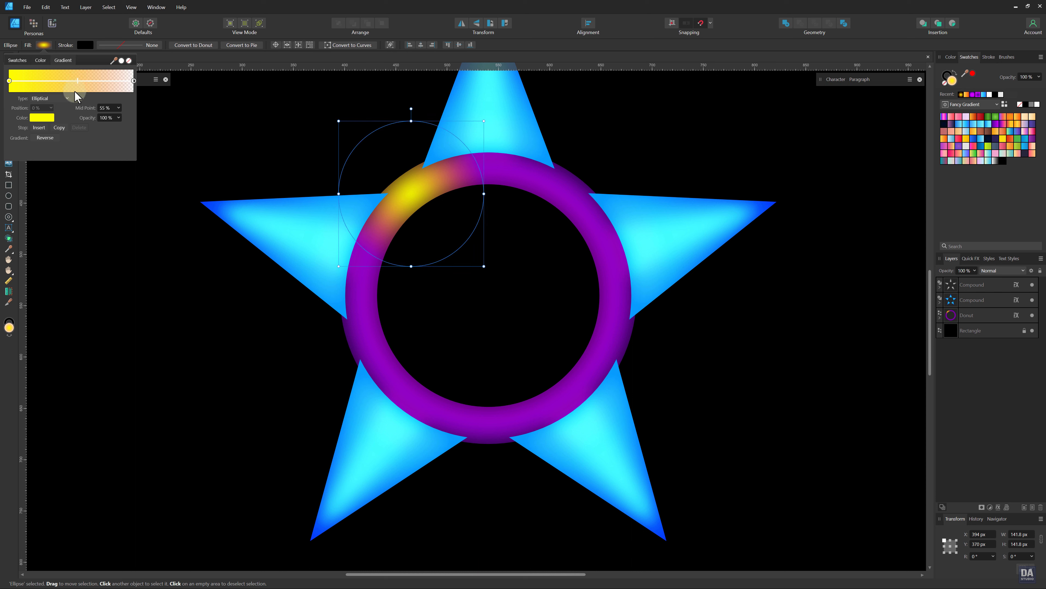
# Step: Duplicate the glow ellipse inside the Donut layer and place the four copies on the ring between the other star points
pyautogui.click(940, 317)
pyautogui.rightClick(958, 332)
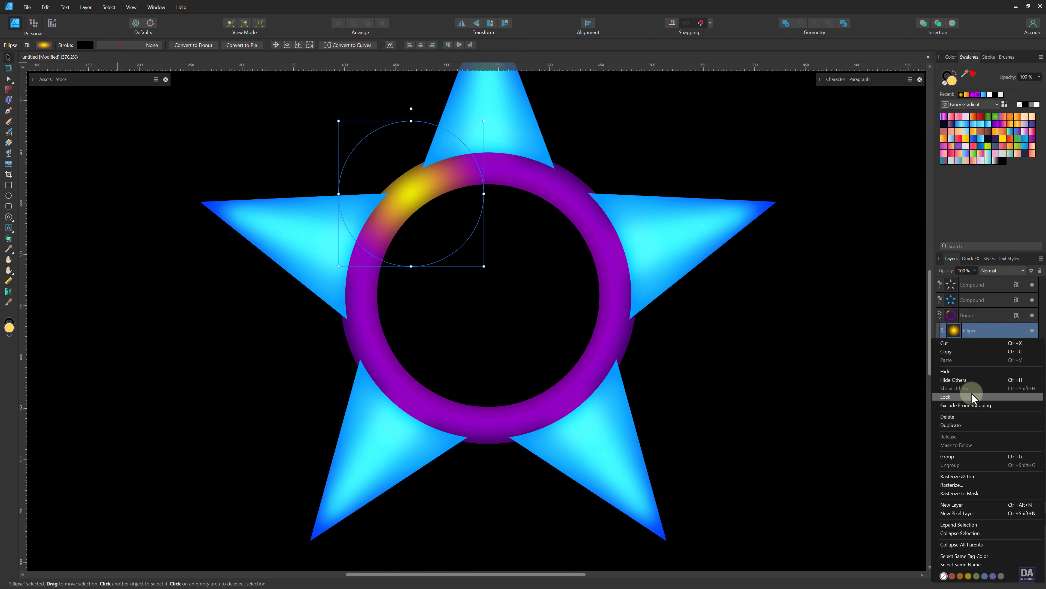
pyautogui.click(957, 425)
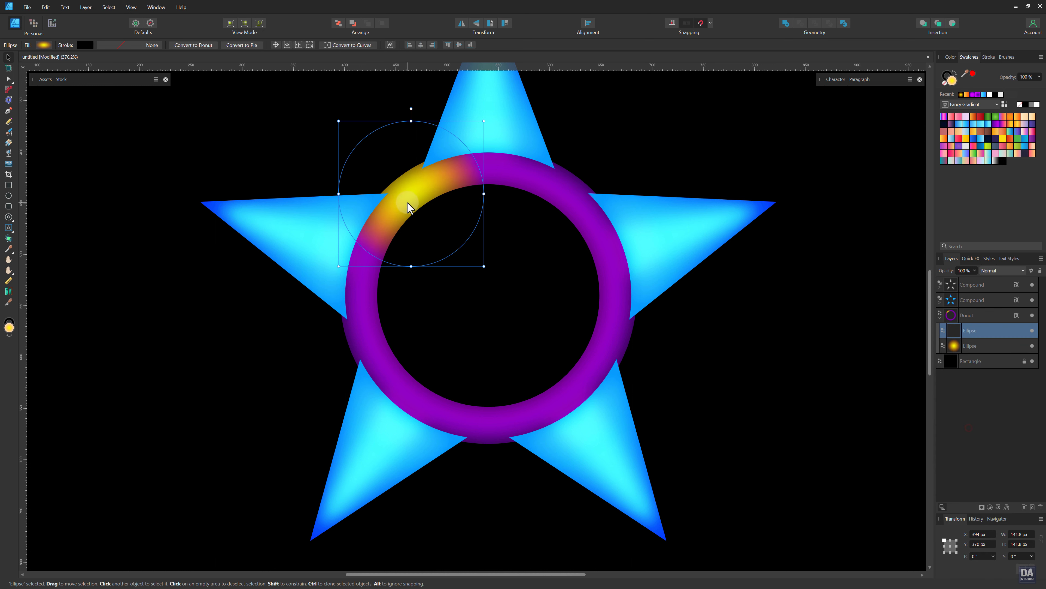
pyautogui.moveTo(409, 207); pyautogui.dragTo(491, 432)
pyautogui.moveTo(491, 433); pyautogui.dragTo(368, 351)
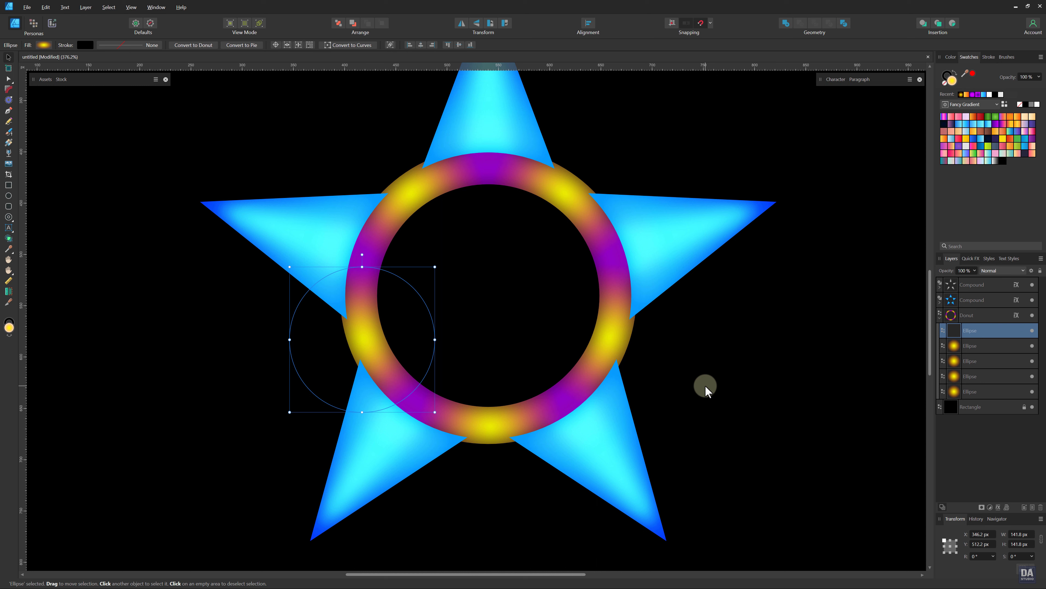
# Step: Group the five glow ellipses inside the Donut layer
pyautogui.keyDown('shift'); pyautogui.click(979, 392); pyautogui.keyUp('shift')
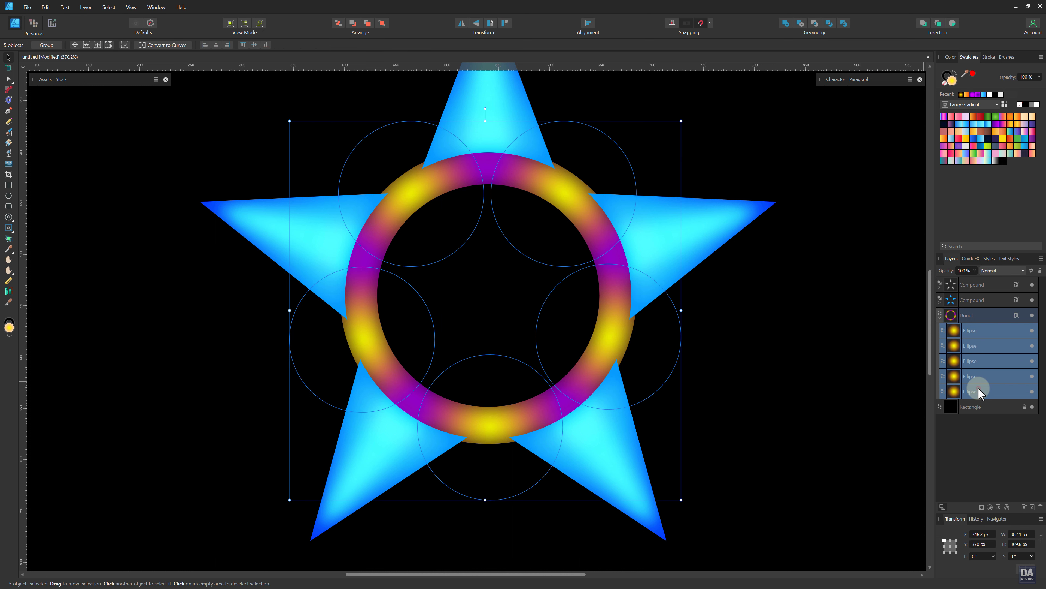
pyautogui.rightClick(979, 385)
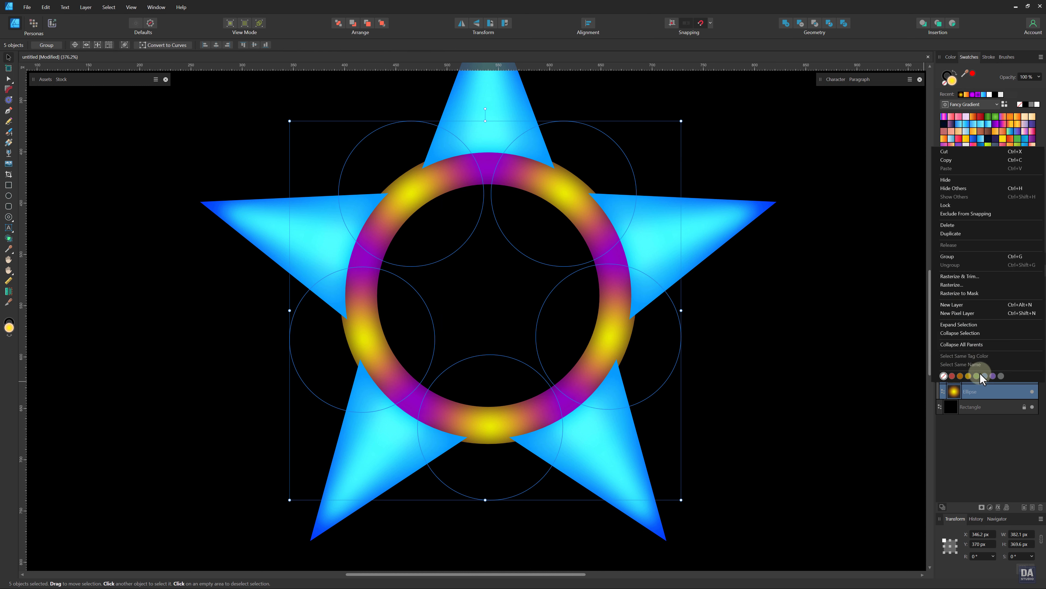
pyautogui.click(948, 257)
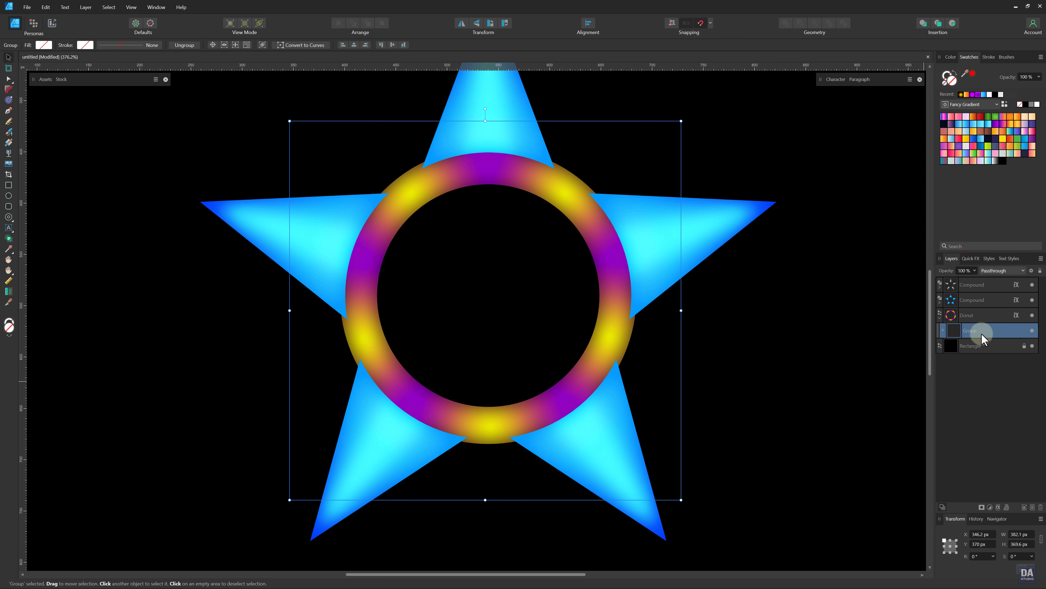
# Step: Try lowering the glow group's opacity to 78%, and return it to 100%
pyautogui.click(977, 272)
pyautogui.moveTo(974, 280); pyautogui.dragTo(957, 282)
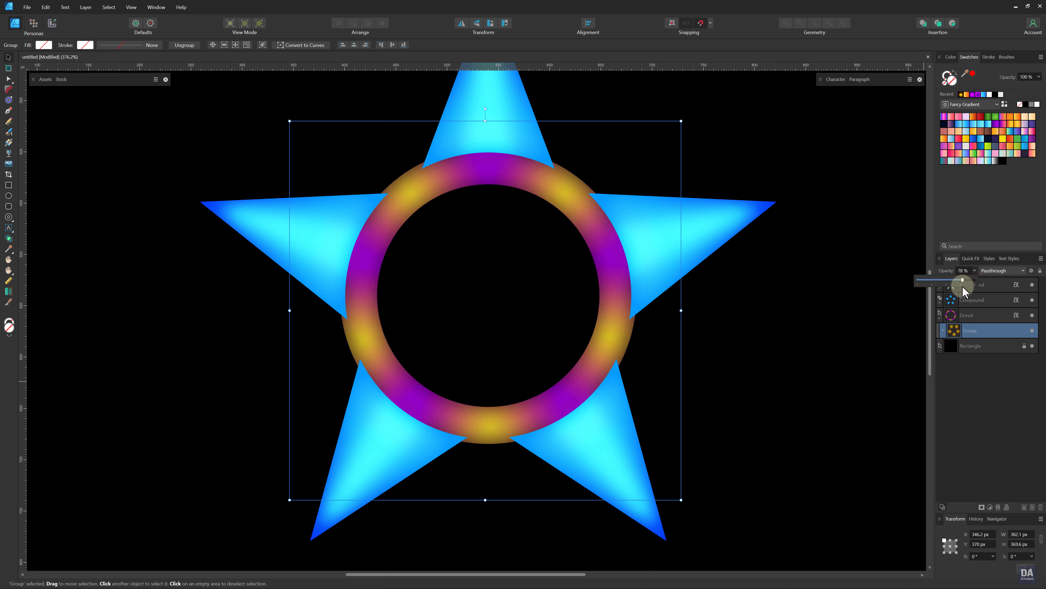
pyautogui.moveTo(961, 286); pyautogui.dragTo(976, 280)
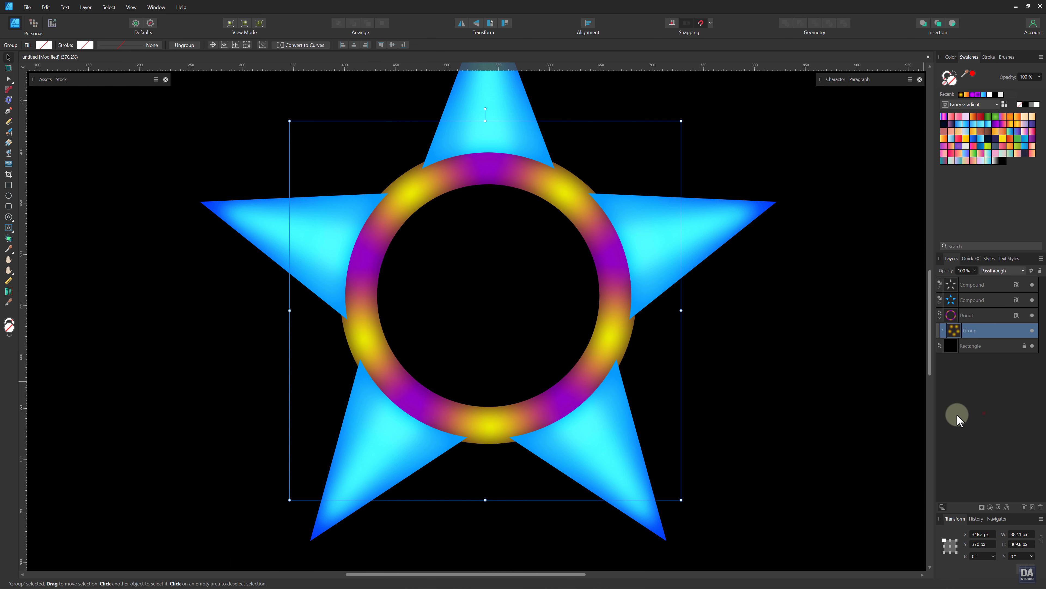
pyautogui.click(869, 394)
# Step: Shrink the elliptical gradients of the two upper glows so the yellow spreads less along the ring
pyautogui.press('z')
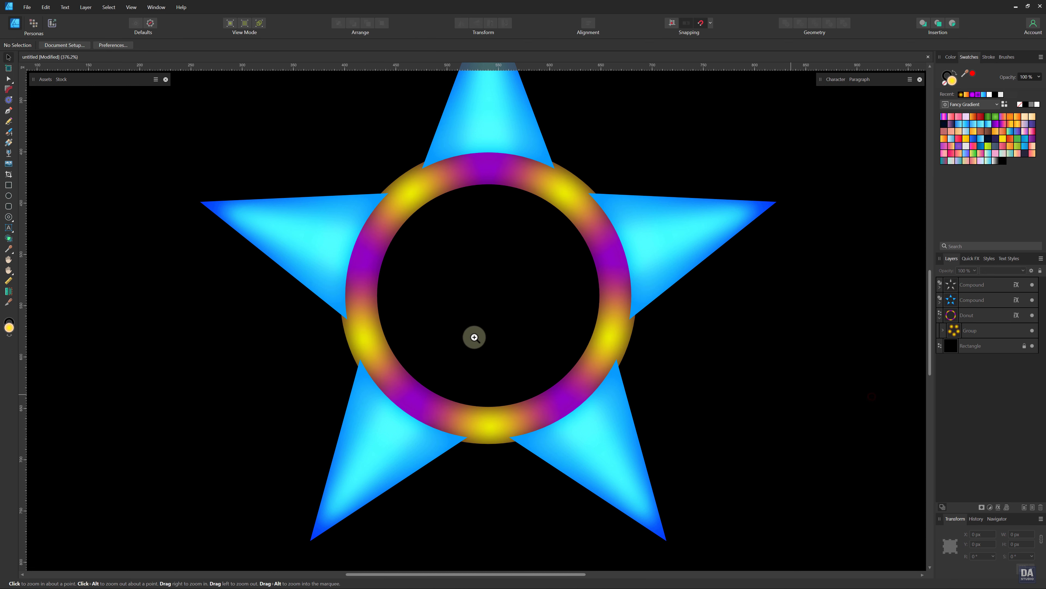
pyautogui.moveTo(474, 338); pyautogui.dragTo(480, 257)
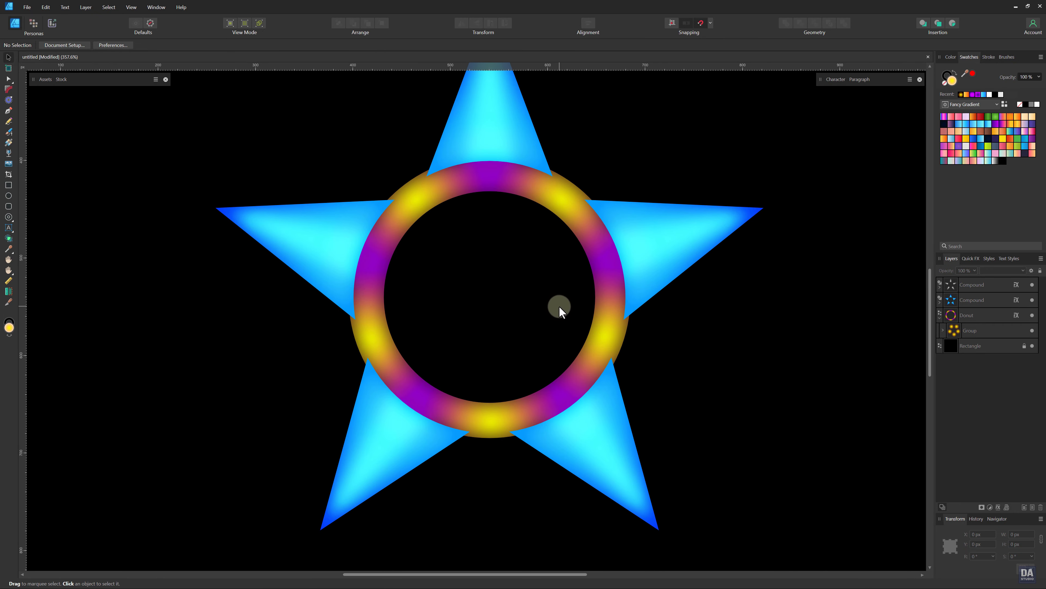
pyautogui.click(420, 202)
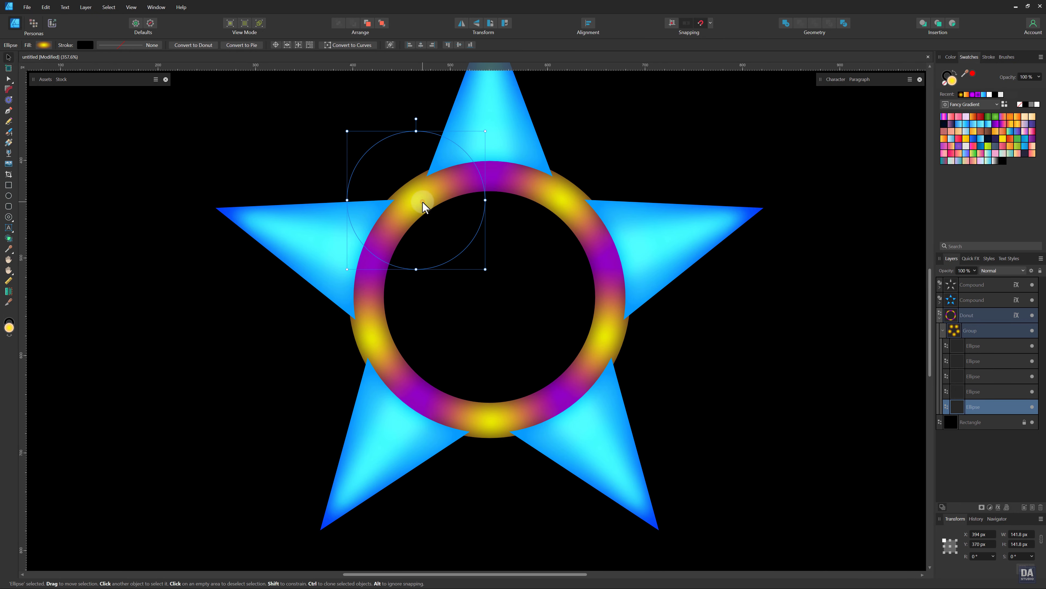
pyautogui.click(8, 142)
pyautogui.moveTo(486, 200); pyautogui.dragTo(446, 201)
pyautogui.click(576, 205)
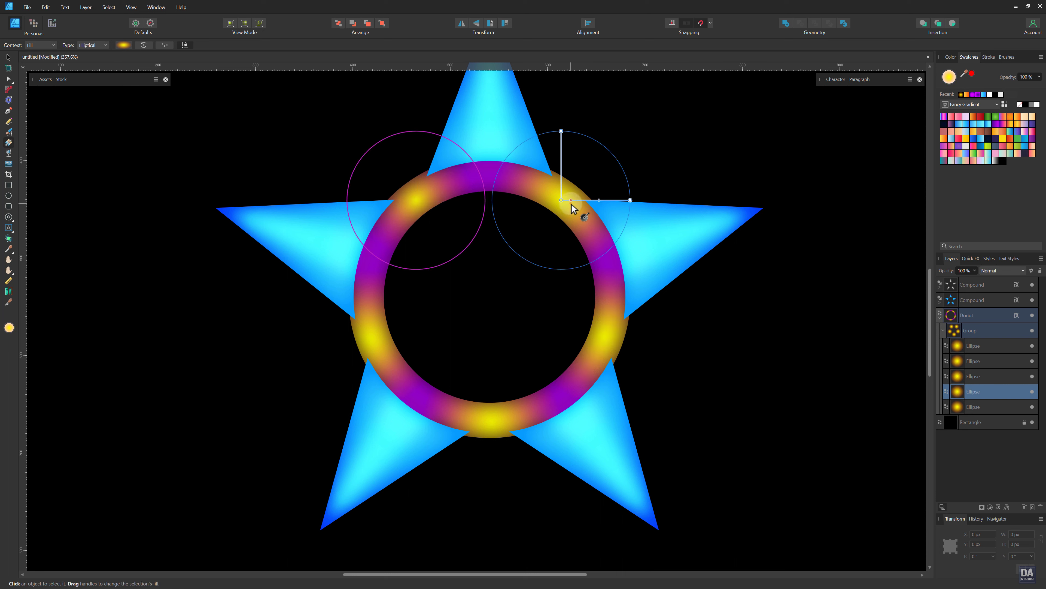
pyautogui.moveTo(628, 200); pyautogui.dragTo(583, 202)
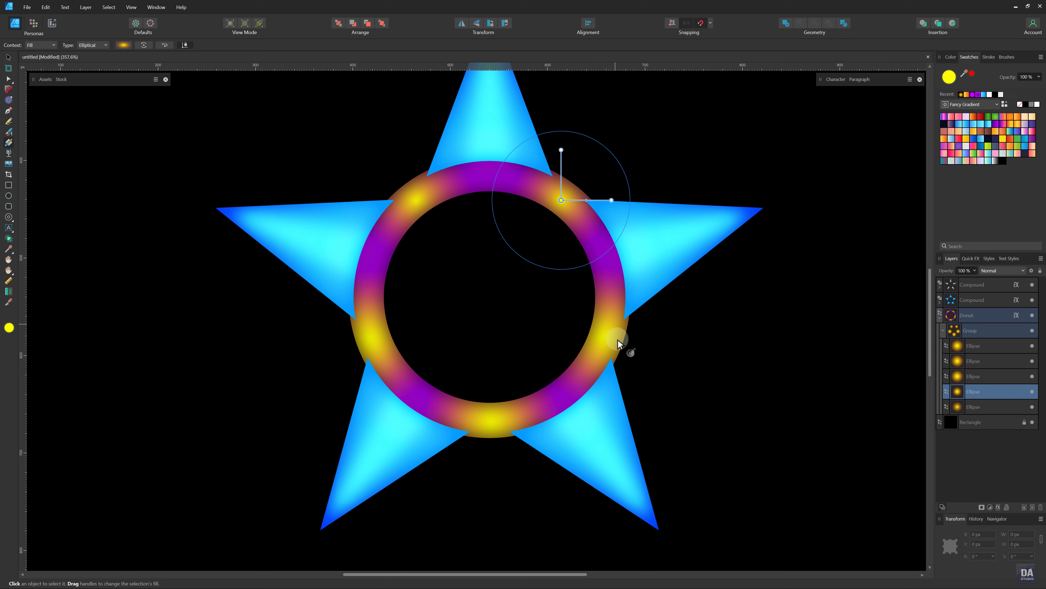
# Step: Shrink the elliptical gradient of the lower-right glow and shift its midpoint slightly inward
pyautogui.click(603, 341)
pyautogui.moveTo(671, 335); pyautogui.dragTo(653, 337)
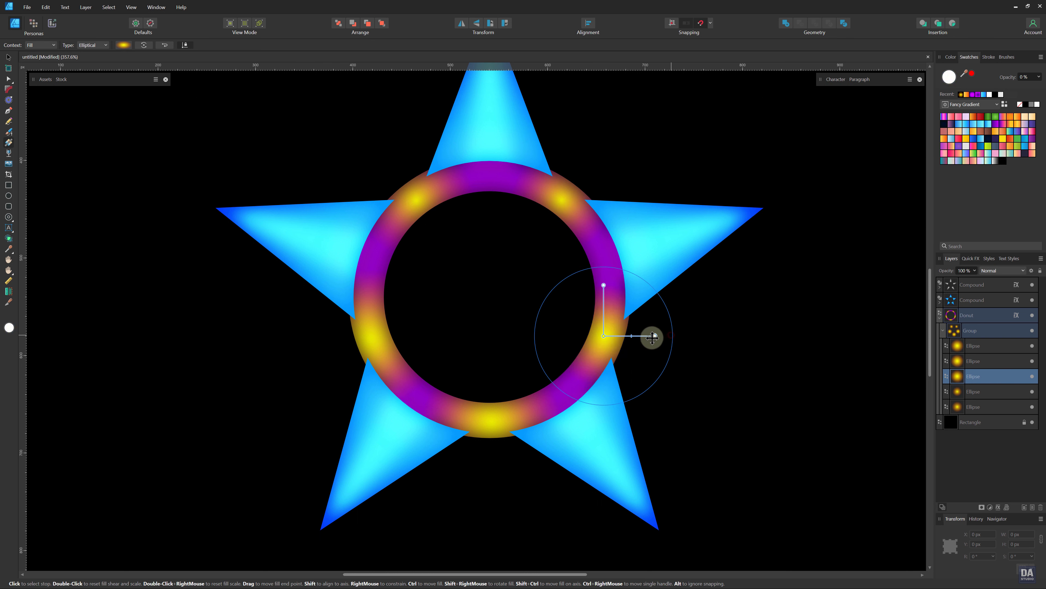
pyautogui.click(632, 338)
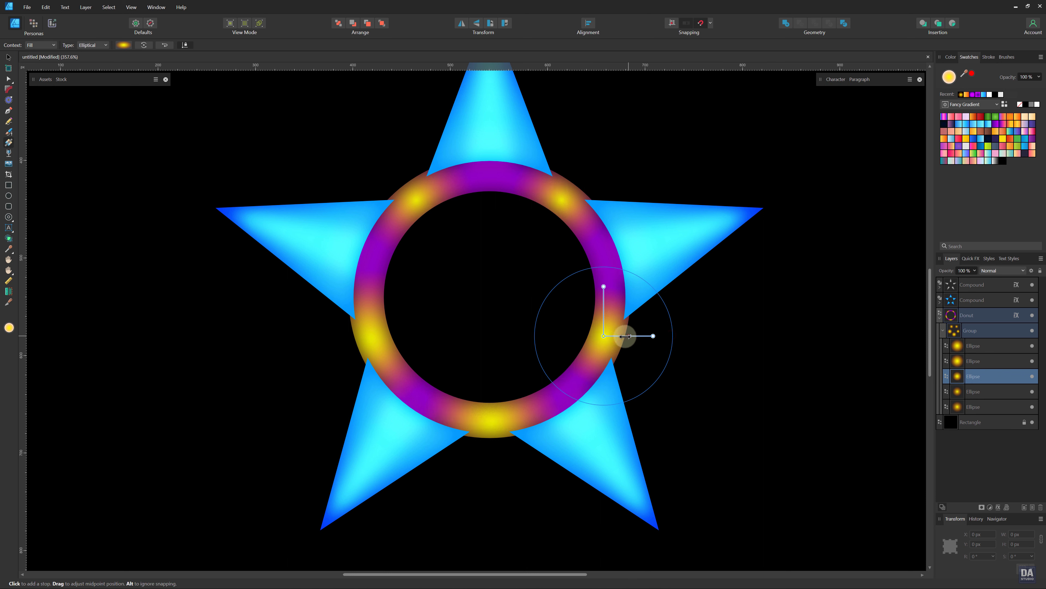
pyautogui.moveTo(630, 336); pyautogui.dragTo(628, 337)
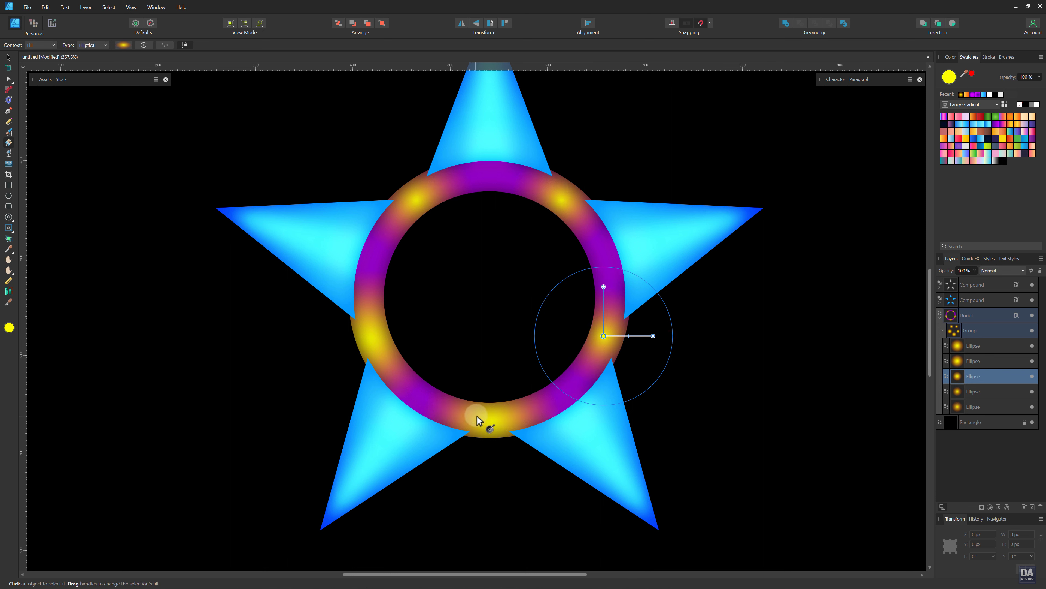
# Step: Shrink the elliptical gradients of the bottom and lower-left glows to match the others, and clear the selection
pyautogui.click(402, 340)
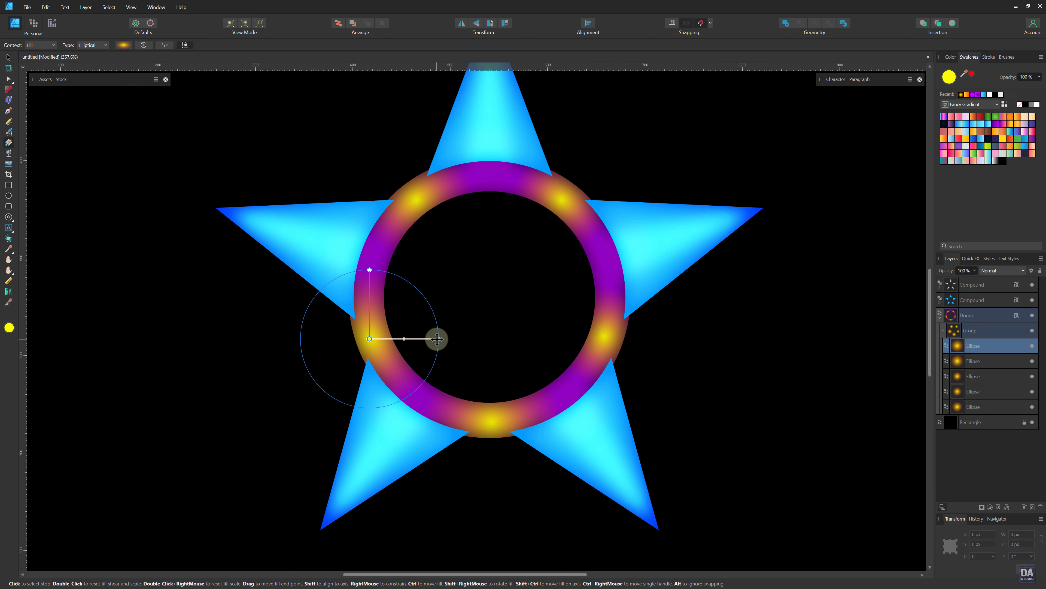
pyautogui.moveTo(437, 338); pyautogui.dragTo(399, 339)
pyautogui.hotkey('ctrl', 'd')
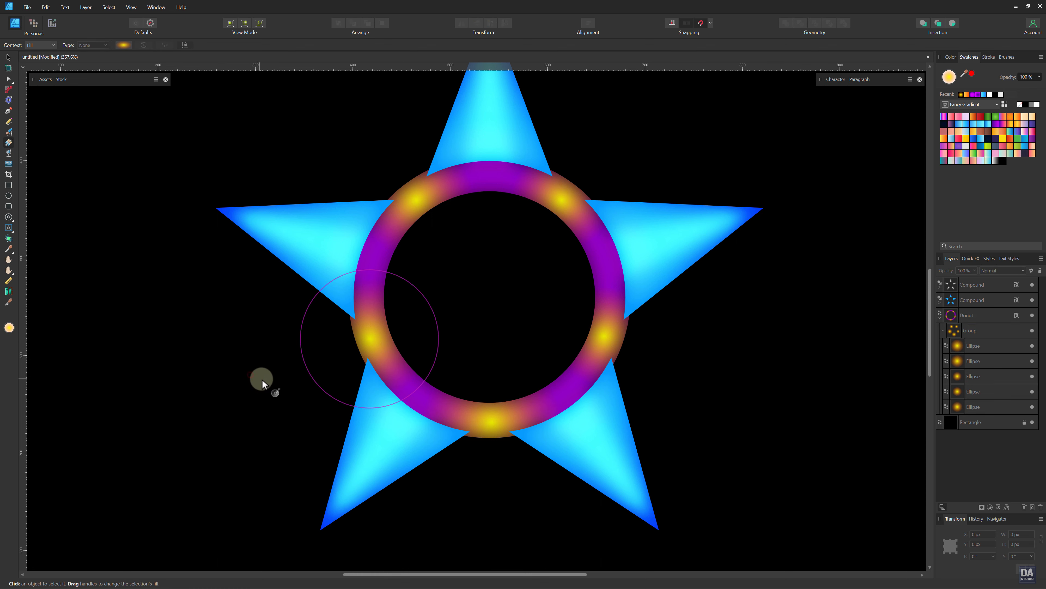
# Step: Enable Scale with Object in the purple ring's layer effects and strengthen its Inner Shadow
pyautogui.moveTo(530, 343); pyautogui.dragTo(168, 299)
pyautogui.moveTo(162, 301); pyautogui.dragTo(533, 337)
pyautogui.moveTo(520, 308)
pyautogui.mouseDown()
pyautogui.moveTo(521, 322)
pyautogui.moveTo(533, 299)
pyautogui.mouseUp()
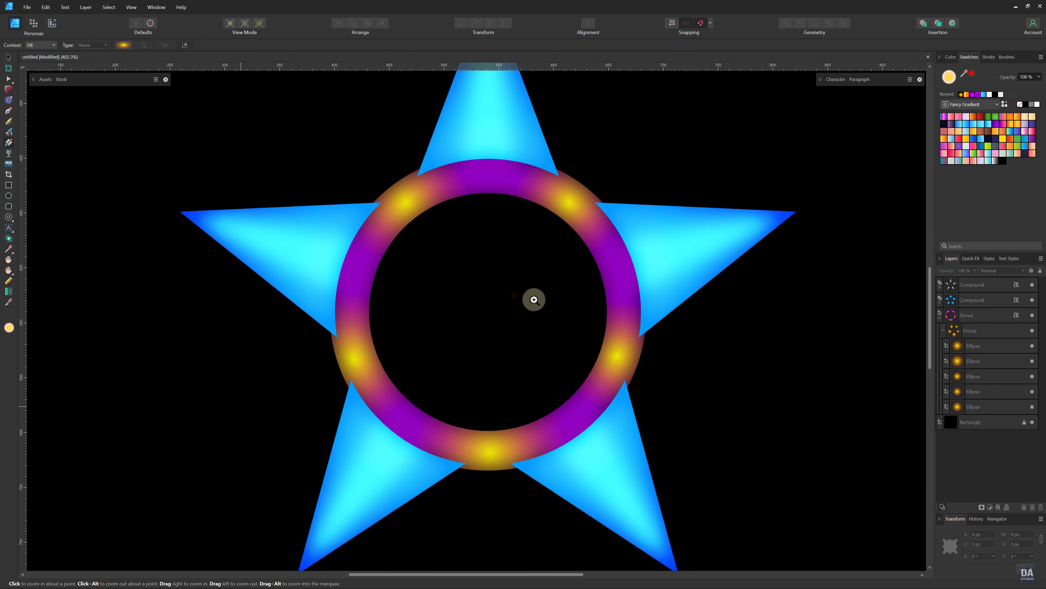
pyautogui.press('v')
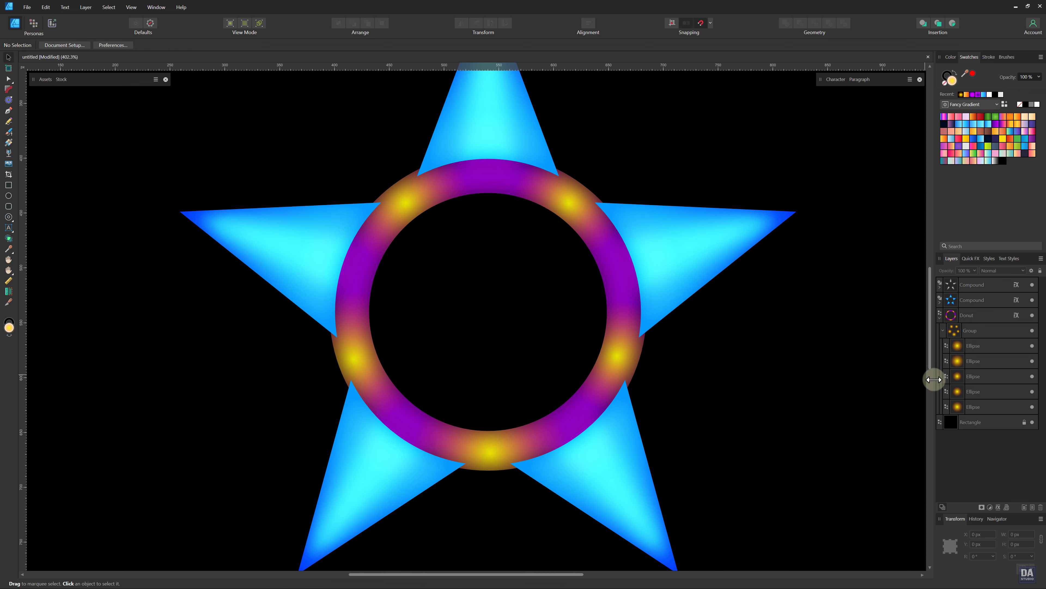
pyautogui.click(967, 316)
pyautogui.click(1017, 314)
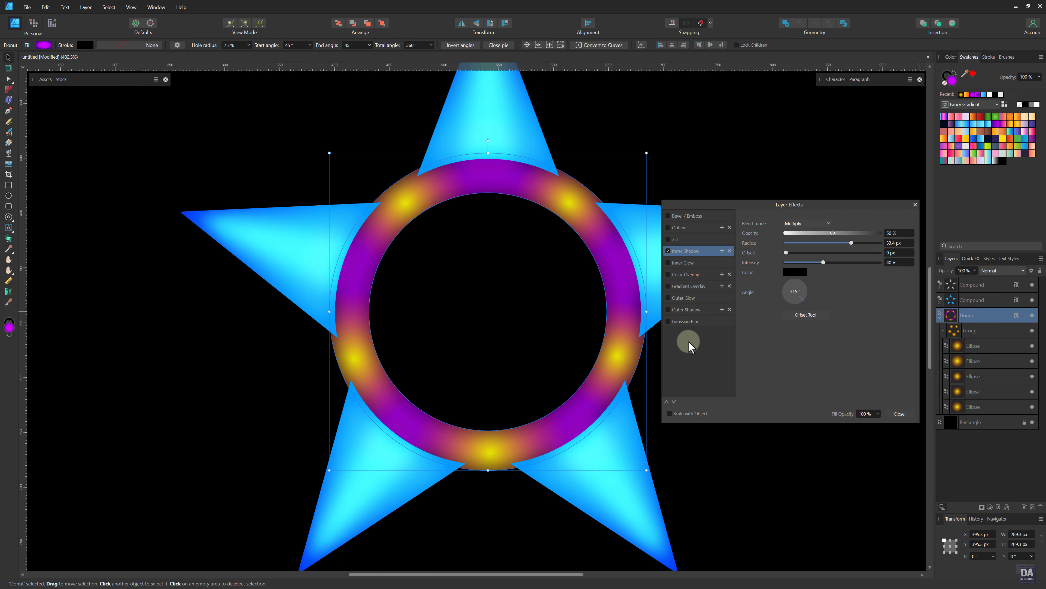
pyautogui.click(687, 414)
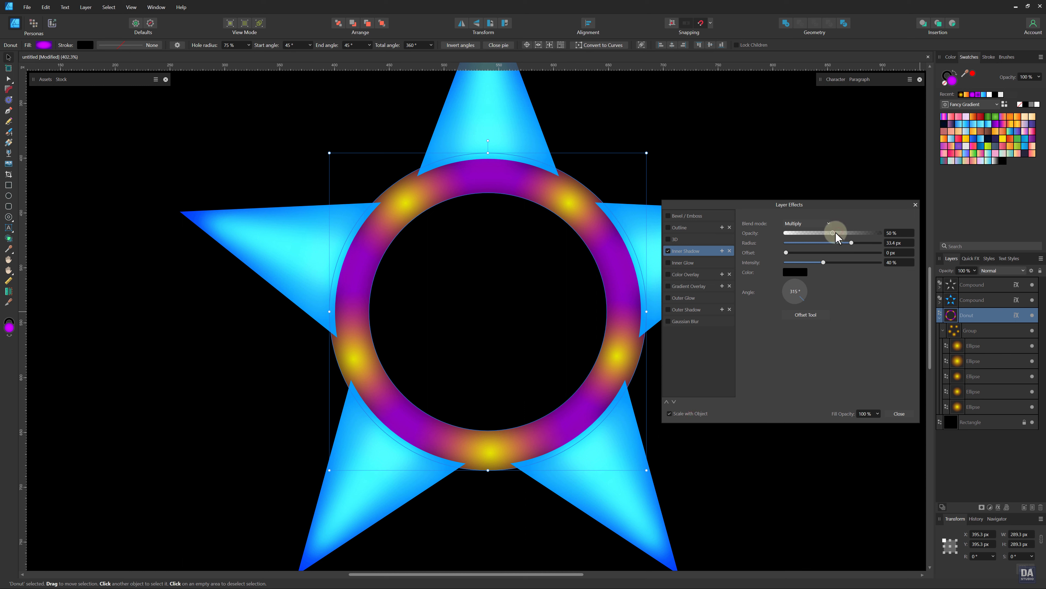
pyautogui.moveTo(832, 233)
pyautogui.mouseDown()
pyautogui.moveTo(859, 233)
pyautogui.moveTo(844, 244)
pyautogui.mouseUp()
pyautogui.click(899, 413)
pyautogui.click(776, 383)
# Step: Draw a donut about 242.7 px wide outward from the centre of the purple ring
pyautogui.press('z')
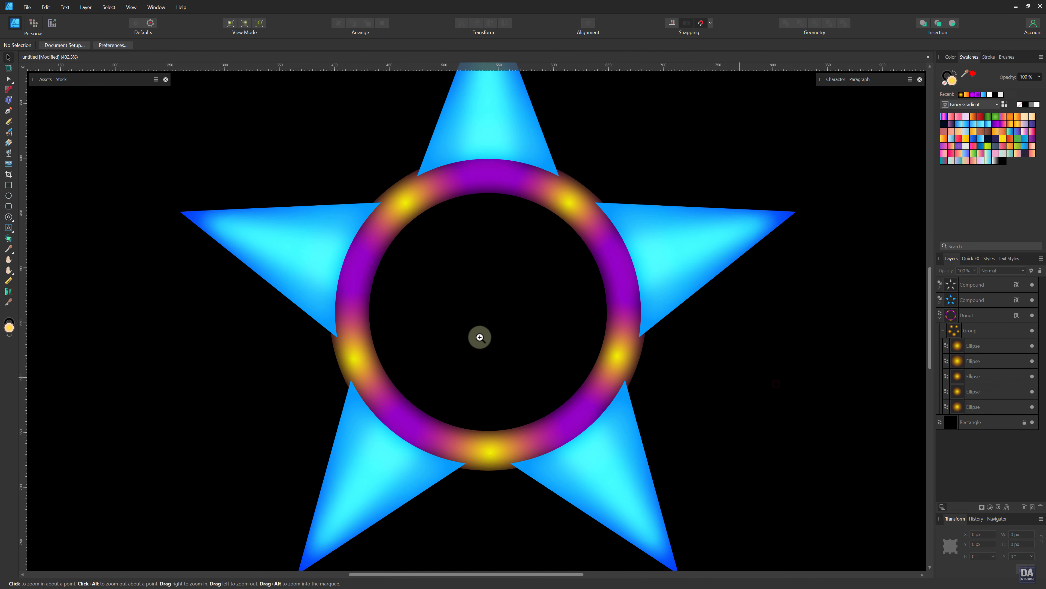
pyautogui.moveTo(480, 337); pyautogui.dragTo(480, 332)
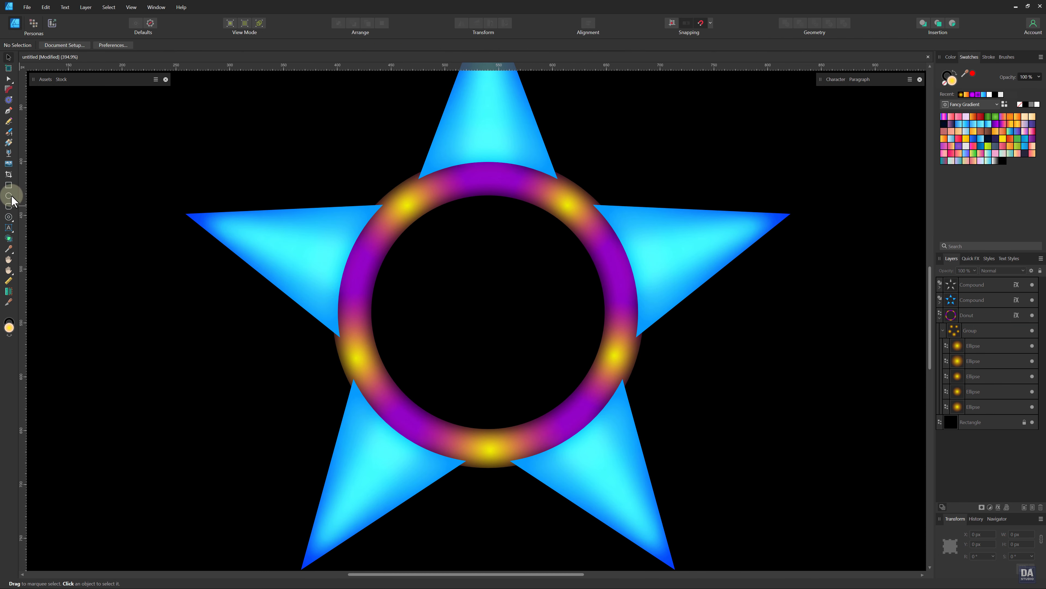
pyautogui.click(8, 217)
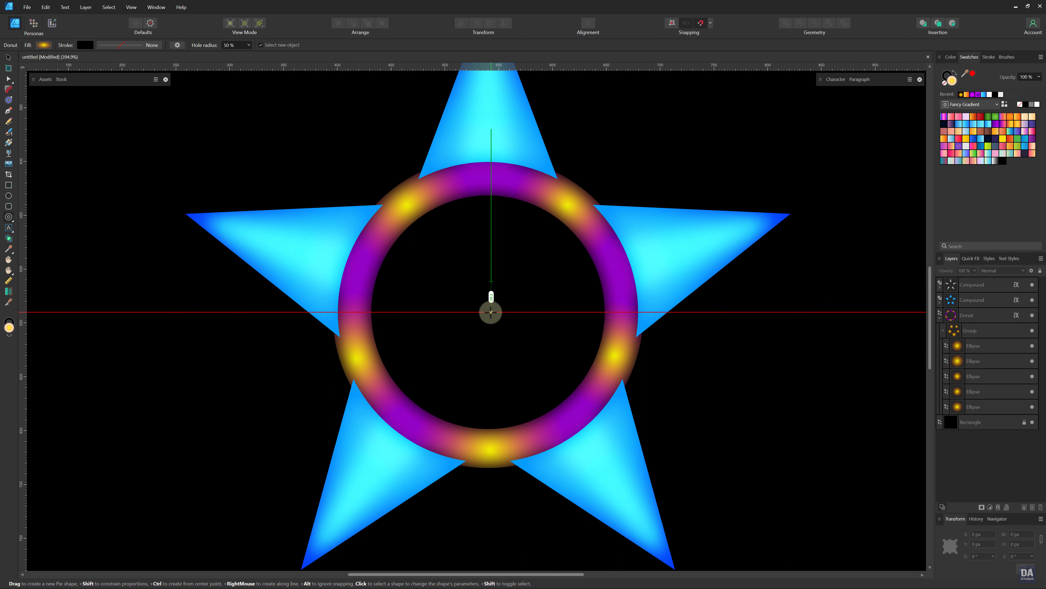
pyautogui.moveTo(491, 312); pyautogui.dragTo(678, 388)
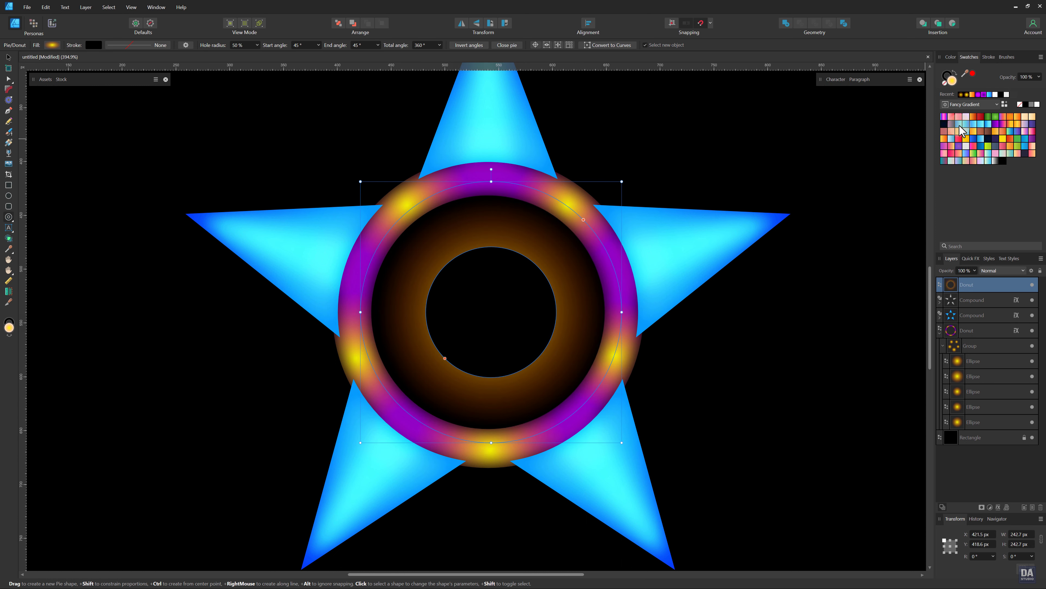
# Step: Fill the new donut with a blue-to-cyan gradient swatch and set its hole radius to 75%
pyautogui.click(959, 126)
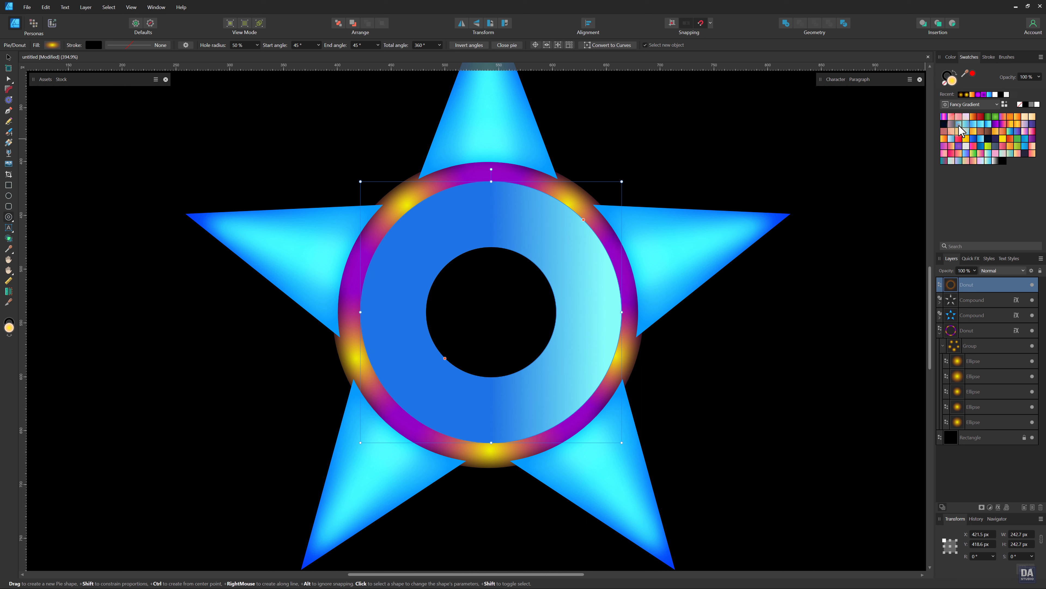
pyautogui.moveTo(440, 358); pyautogui.dragTo(425, 383)
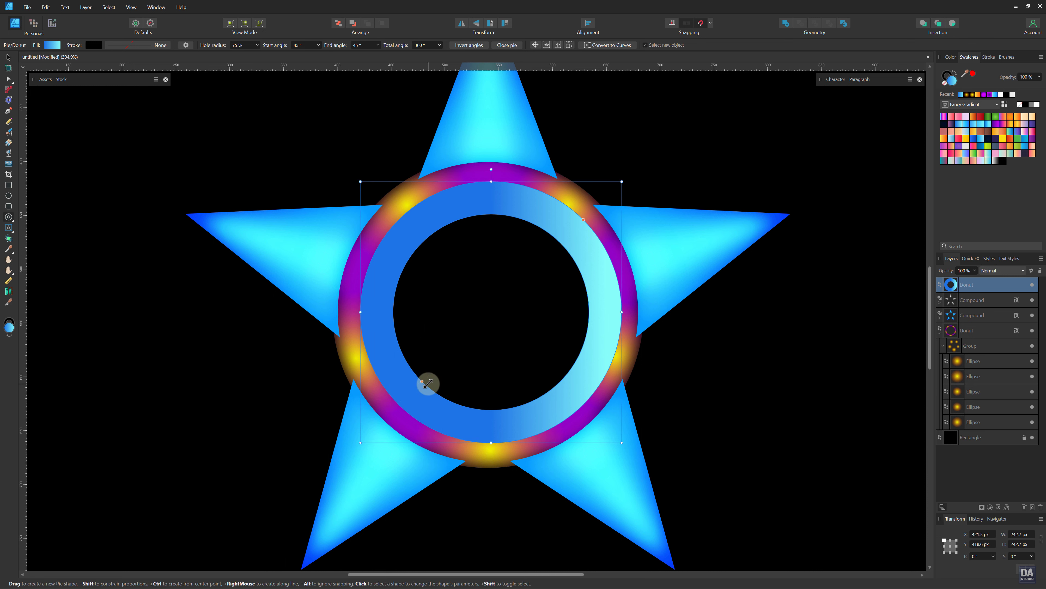
# Step: Change the blue donut's gradient to Elliptical, reverse its colours, and adjust its spread so the outer edge is darker blue
pyautogui.click(8, 142)
pyautogui.click(93, 45)
pyautogui.click(87, 85)
pyautogui.click(164, 45)
pyautogui.moveTo(621, 312); pyautogui.dragTo(616, 313)
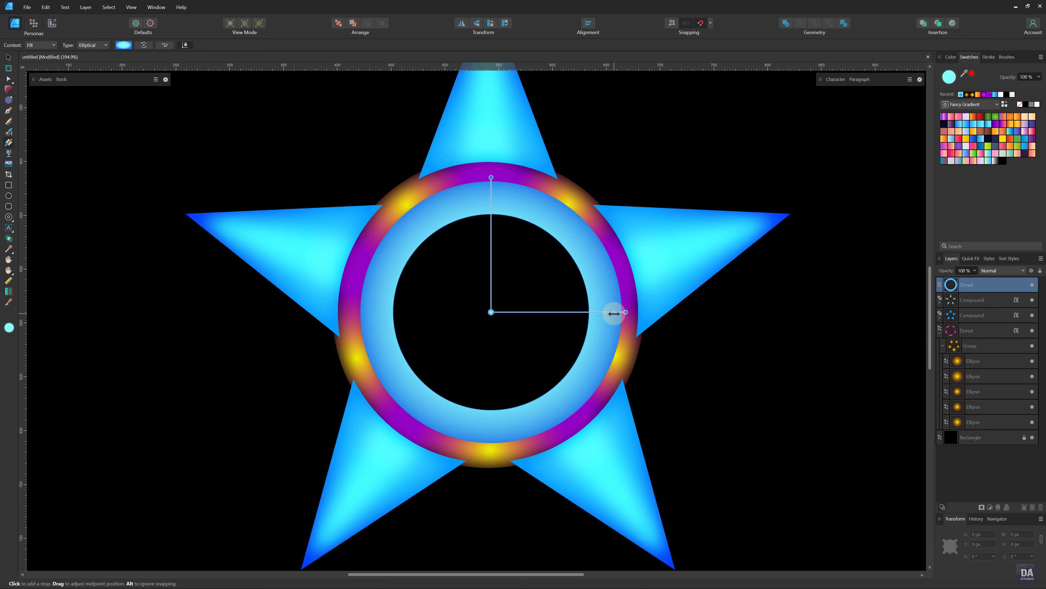
# Step: Place the blue donut behind the purple ring in the layer order and shrink it to 217 px
pyautogui.click(8, 58)
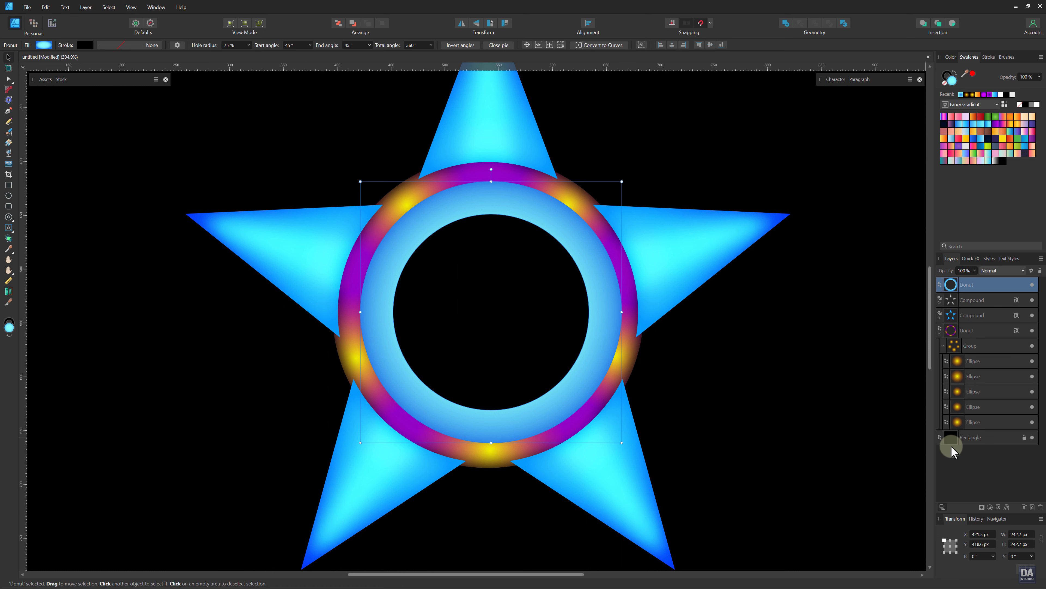
pyautogui.moveTo(621, 442); pyautogui.dragTo(619, 439)
pyautogui.click(939, 333)
pyautogui.moveTo(989, 285); pyautogui.dragTo(989, 338)
pyautogui.moveTo(619, 184); pyautogui.dragTo(606, 189)
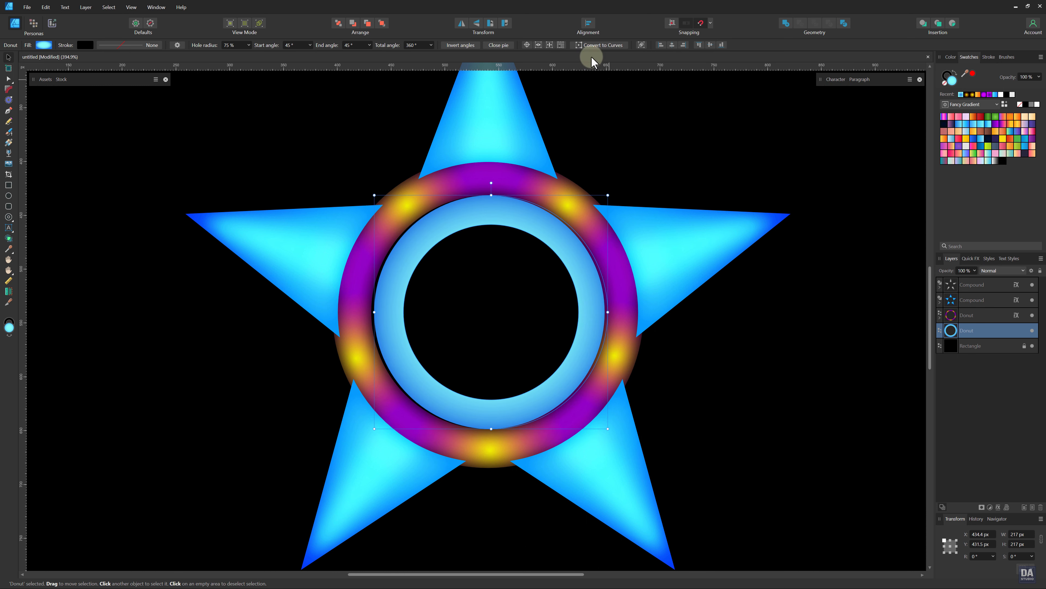
# Step: Centre the blue donut within the purple ring
pyautogui.click(672, 44)
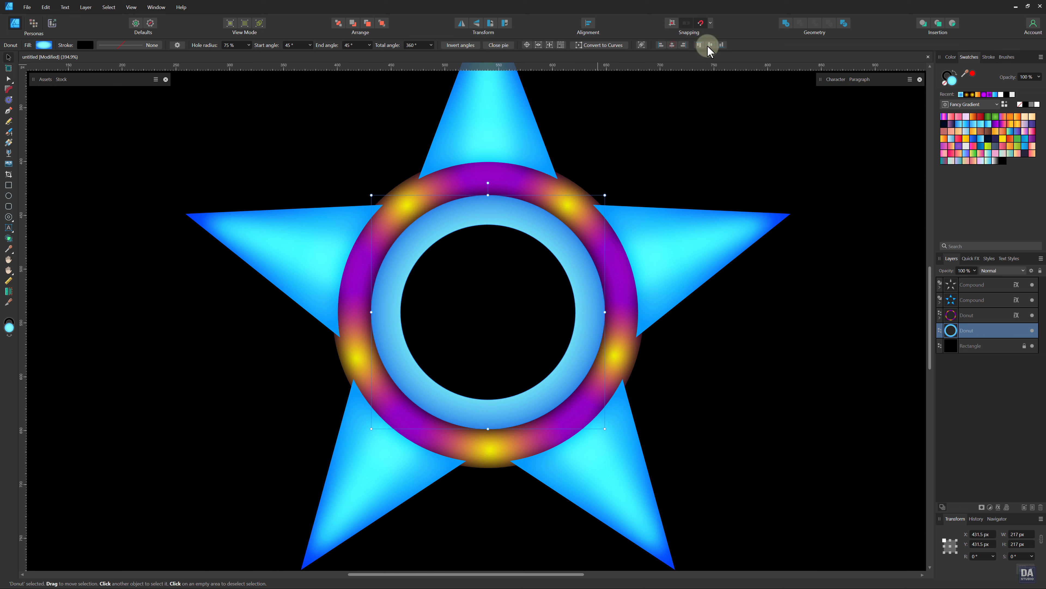
pyautogui.moveTo(602, 196); pyautogui.dragTo(609, 194)
pyautogui.click(428, 346)
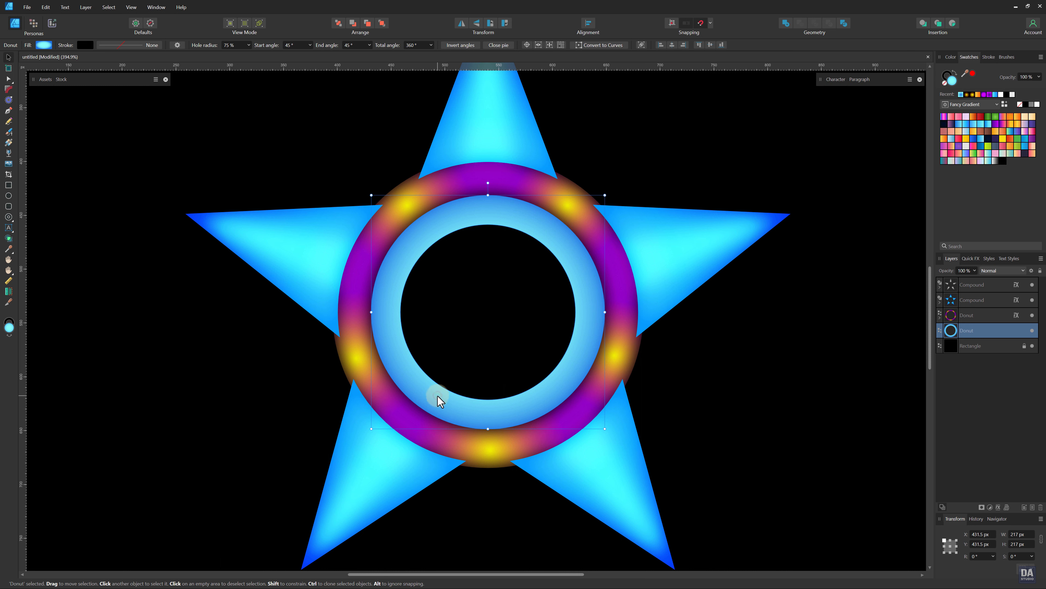
# Step: Set the blue donut's hole radius to 71%
pyautogui.press('g')
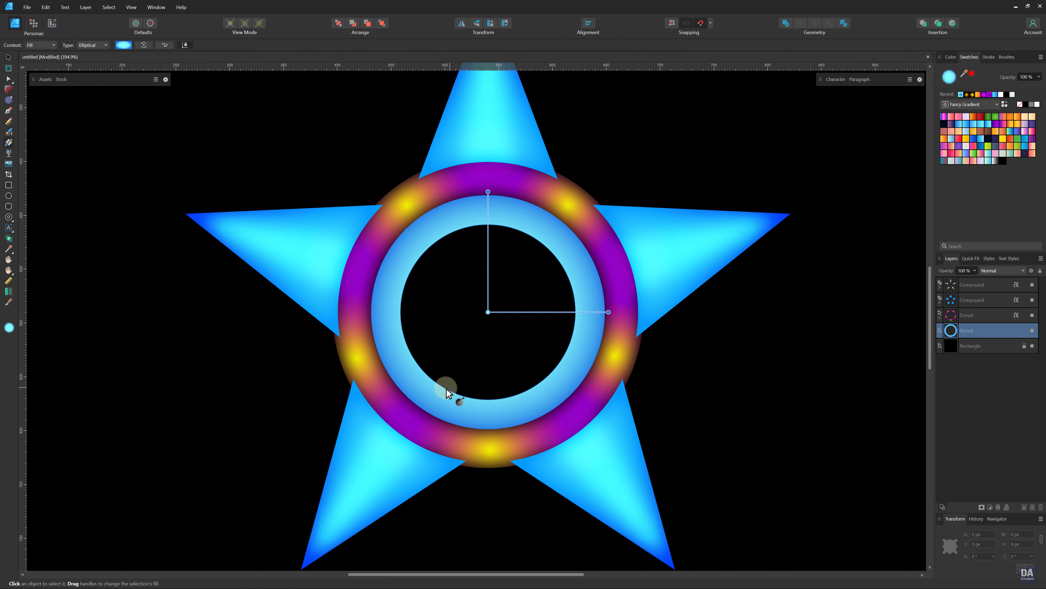
pyautogui.click(8, 216)
pyautogui.moveTo(427, 375); pyautogui.dragTo(432, 373)
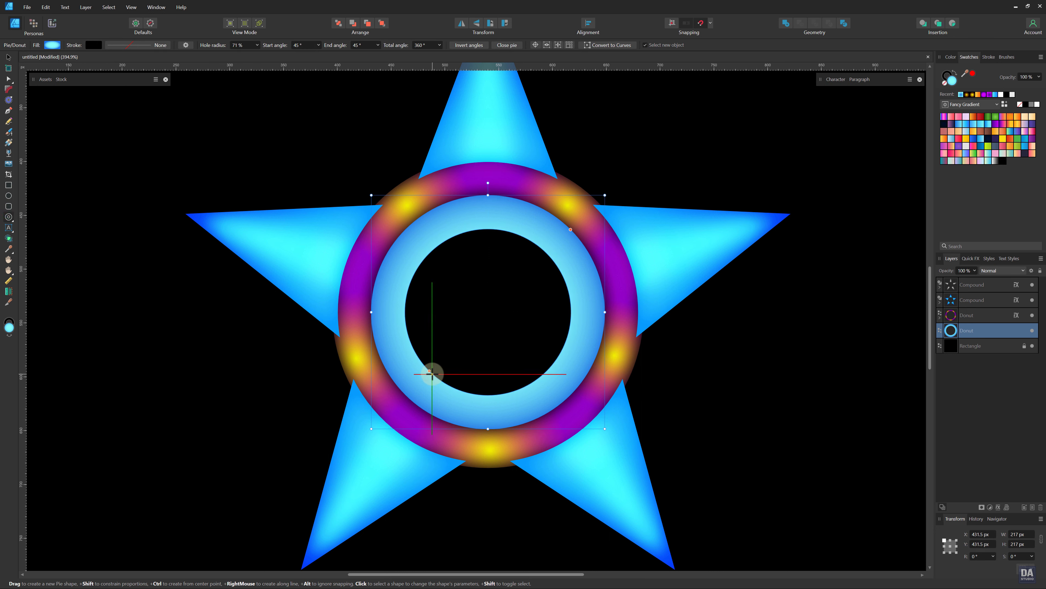
# Step: Add an inner shadow to the blue donut with 83% opacity, 18.9 px radius and 23% intensity
pyautogui.press('g')
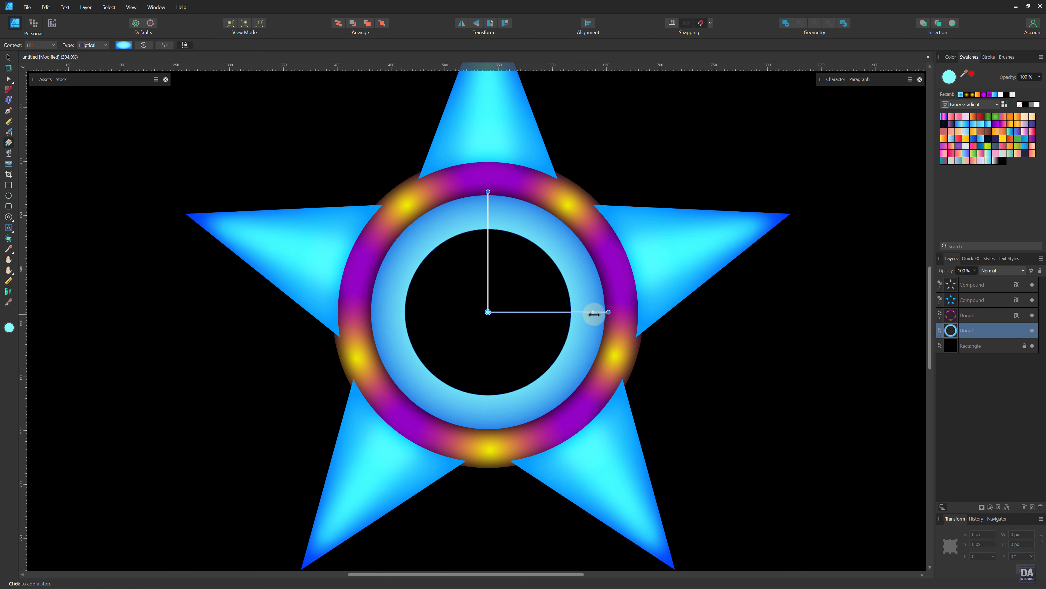
pyautogui.click(997, 507)
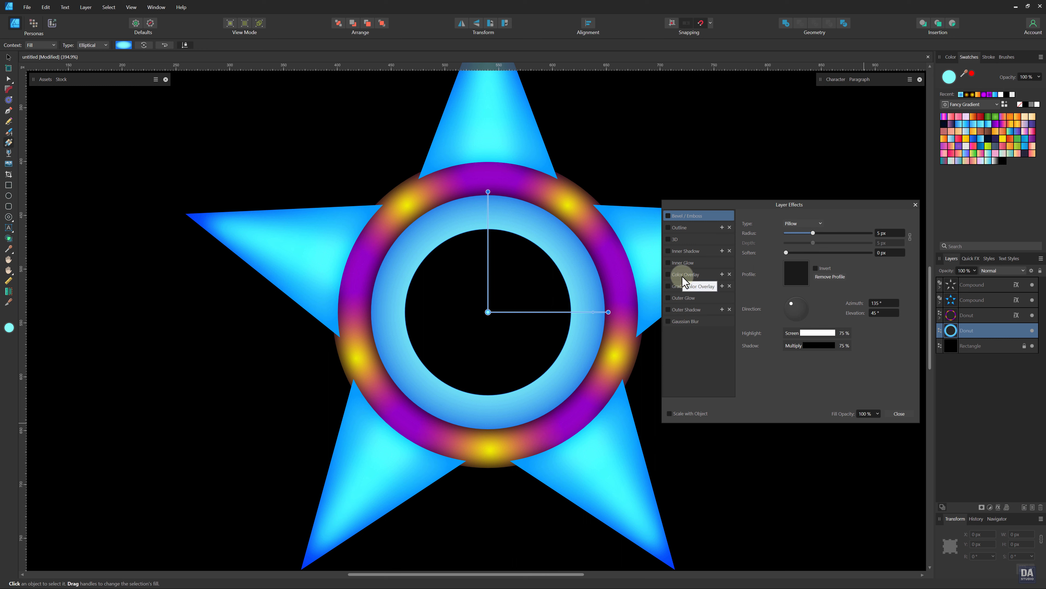
pyautogui.click(686, 251)
pyautogui.moveTo(787, 243); pyautogui.dragTo(847, 242)
pyautogui.moveTo(787, 264); pyautogui.dragTo(811, 264)
pyautogui.moveTo(862, 233); pyautogui.dragTo(864, 233)
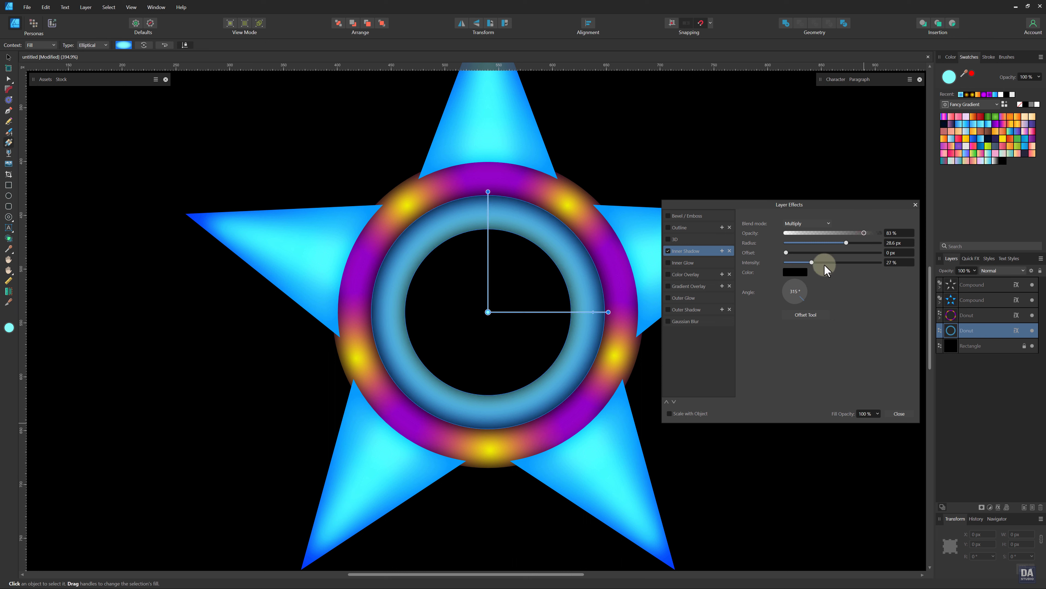
pyautogui.moveTo(811, 262); pyautogui.dragTo(836, 243)
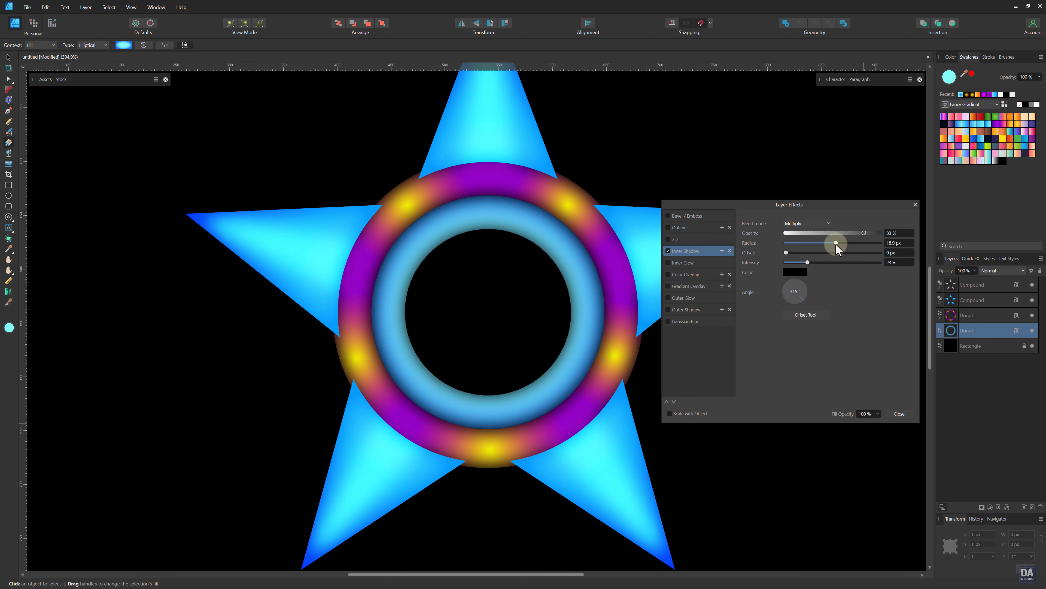
pyautogui.click(900, 414)
pyautogui.press('v')
pyautogui.click(752, 372)
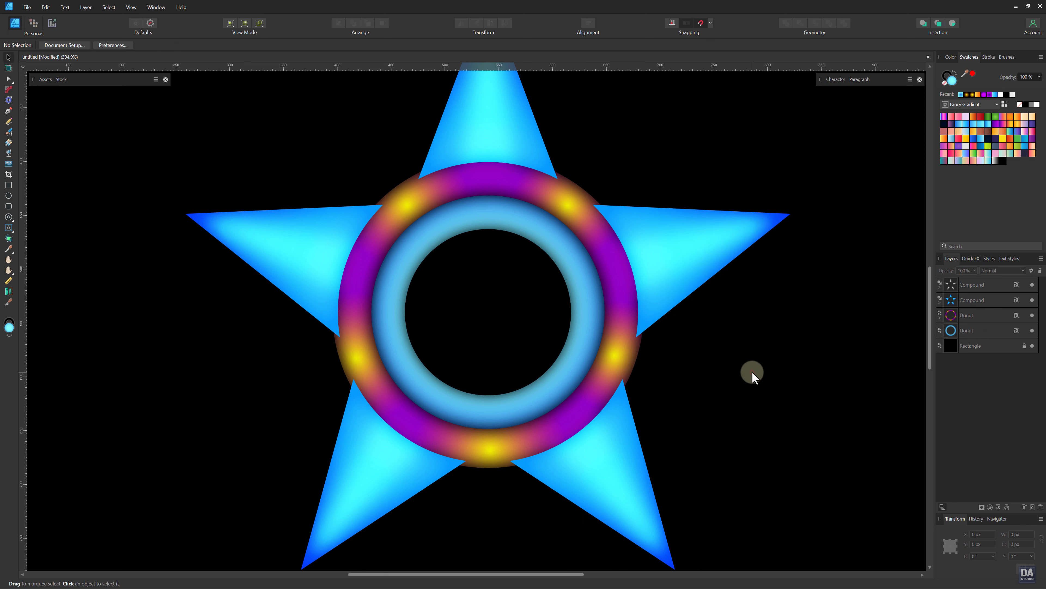
# Step: Draw a circle about 154 px wide from the emblem's centre, filling the blue donut's hole
pyautogui.press('z')
pyautogui.moveTo(535, 314)
pyautogui.mouseDown()
pyautogui.moveTo(502, 304)
pyautogui.moveTo(544, 312)
pyautogui.mouseUp()
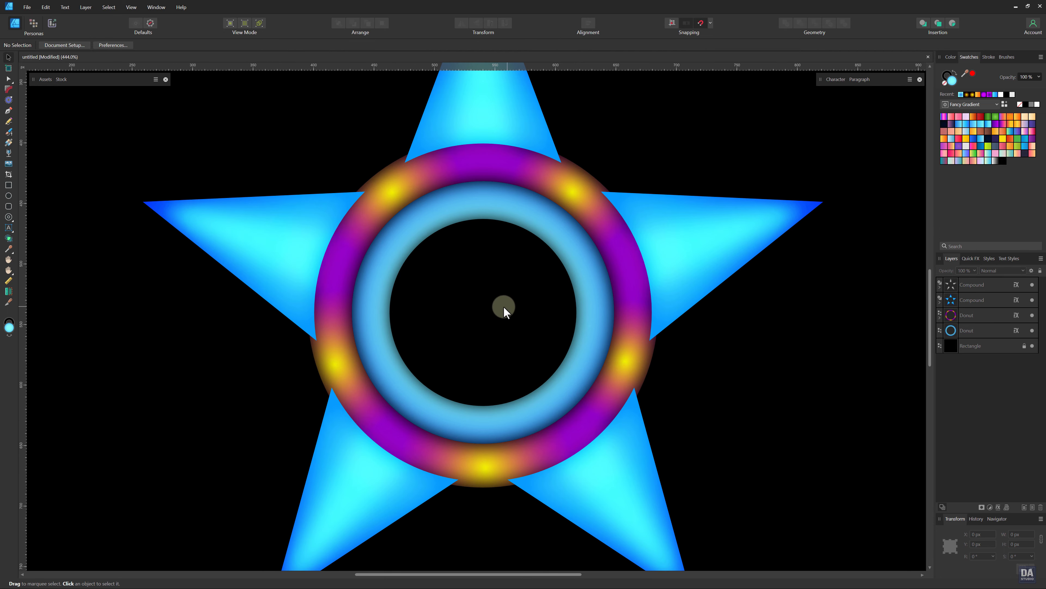
pyautogui.click(8, 195)
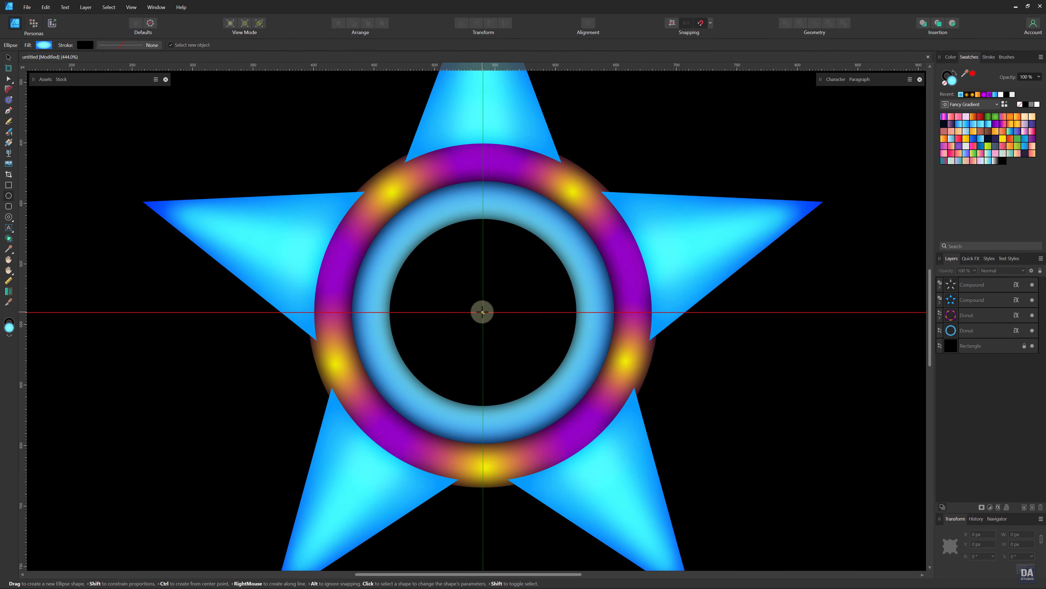
pyautogui.moveTo(483, 312); pyautogui.dragTo(614, 369)
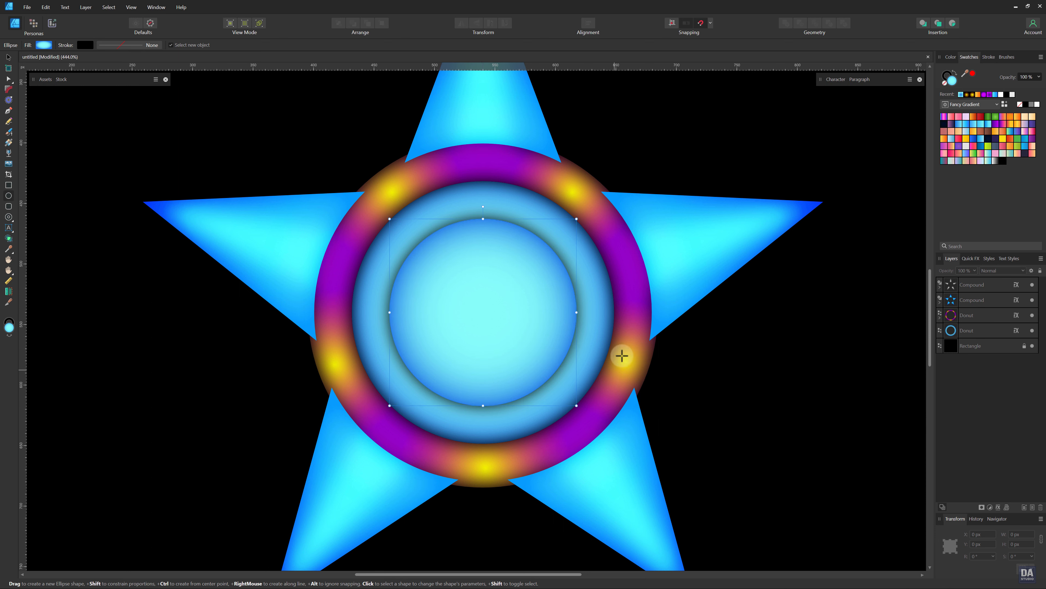
# Step: Fill the circle with the cream, pink and purple gradient swatch and set the gradient type to Elliptical
pyautogui.click(1025, 132)
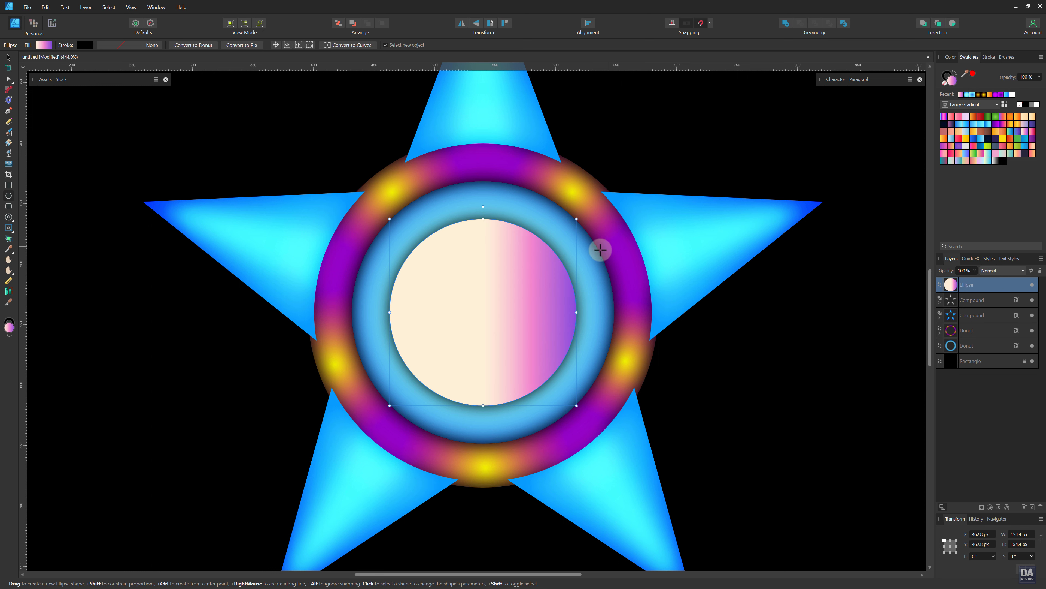
pyautogui.click(44, 45)
pyautogui.click(60, 99)
pyautogui.click(54, 119)
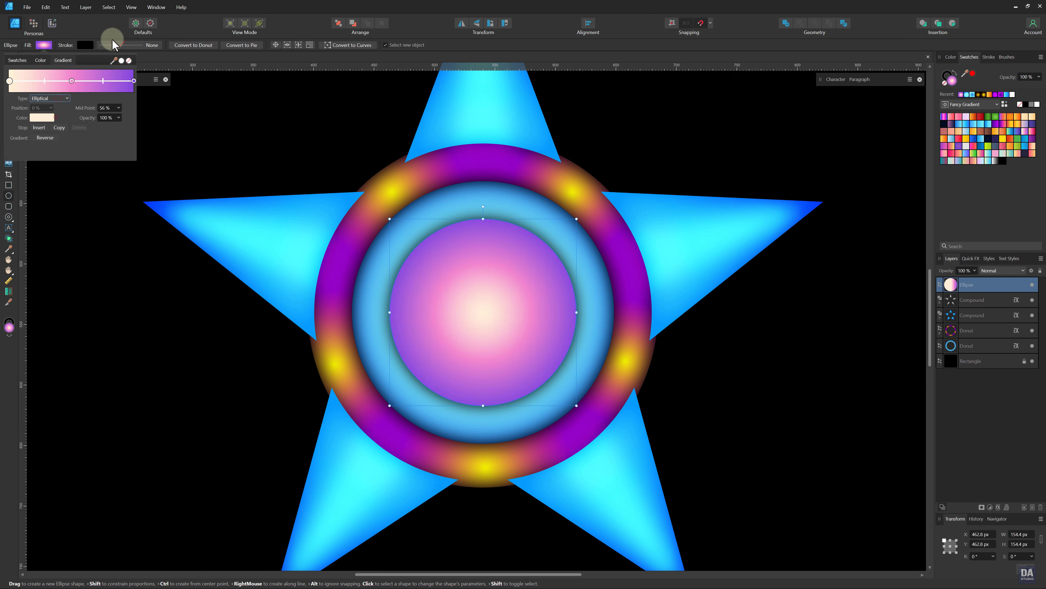
pyautogui.click(43, 45)
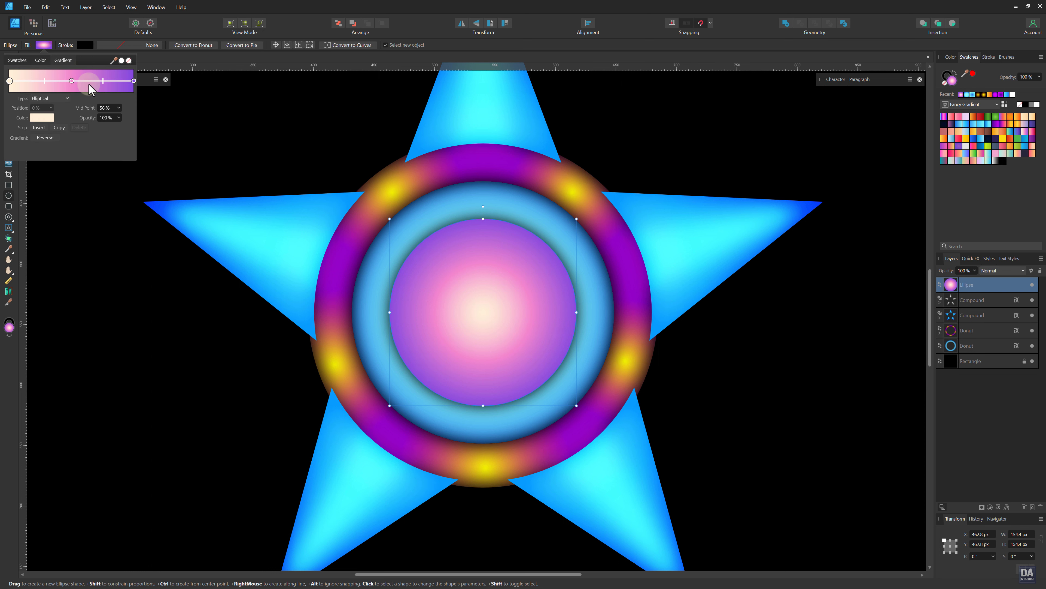
# Step: Lower the opacity of the circle's gradient stops: 0% for the outer purple stop and 55% for the middle pink stop
pyautogui.click(133, 80)
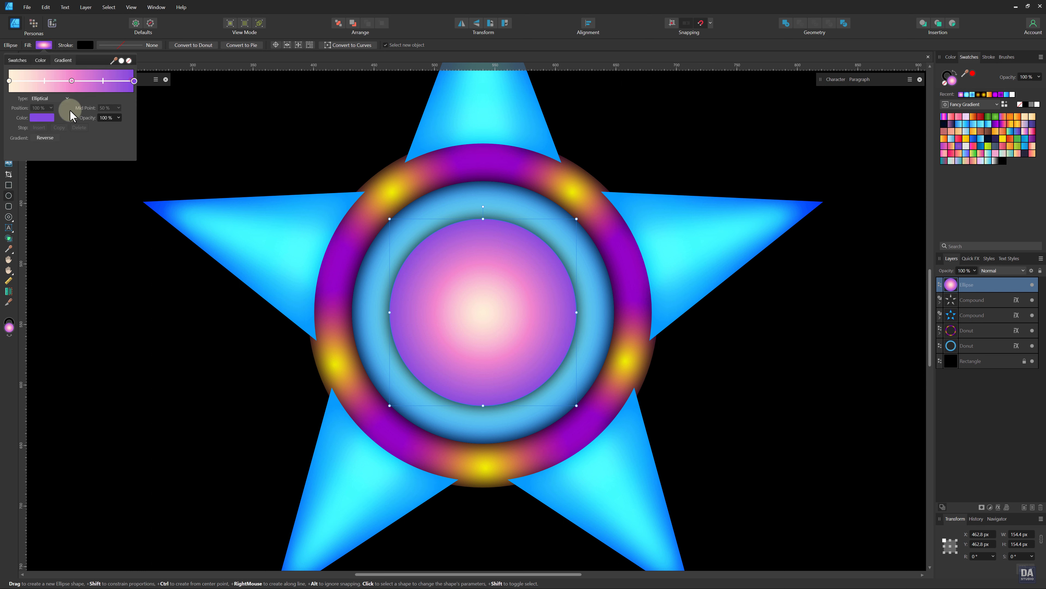
pyautogui.click(52, 117)
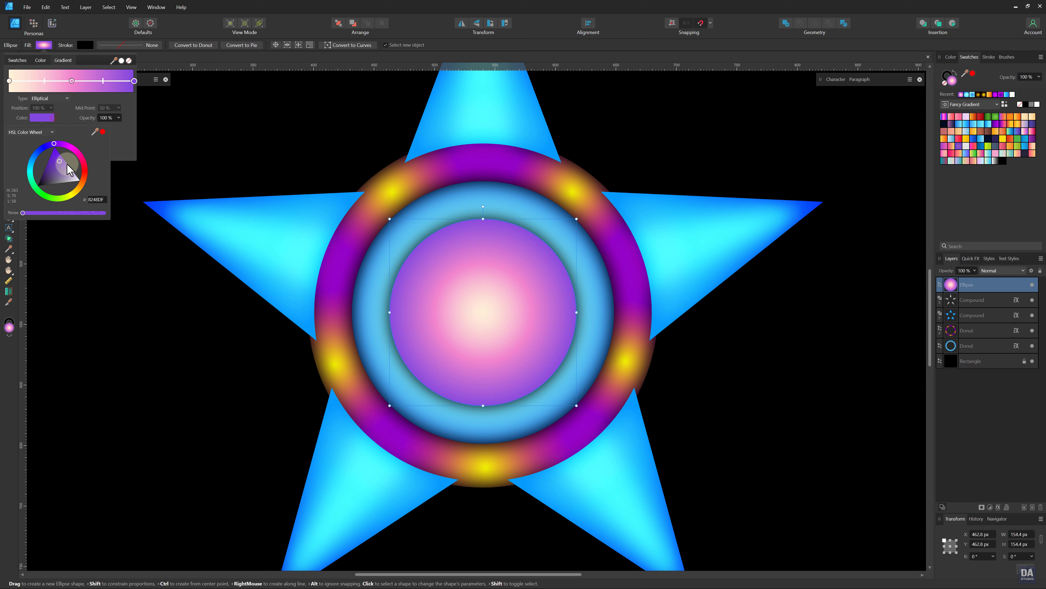
pyautogui.click(117, 118)
pyautogui.moveTo(112, 129); pyautogui.dragTo(62, 129)
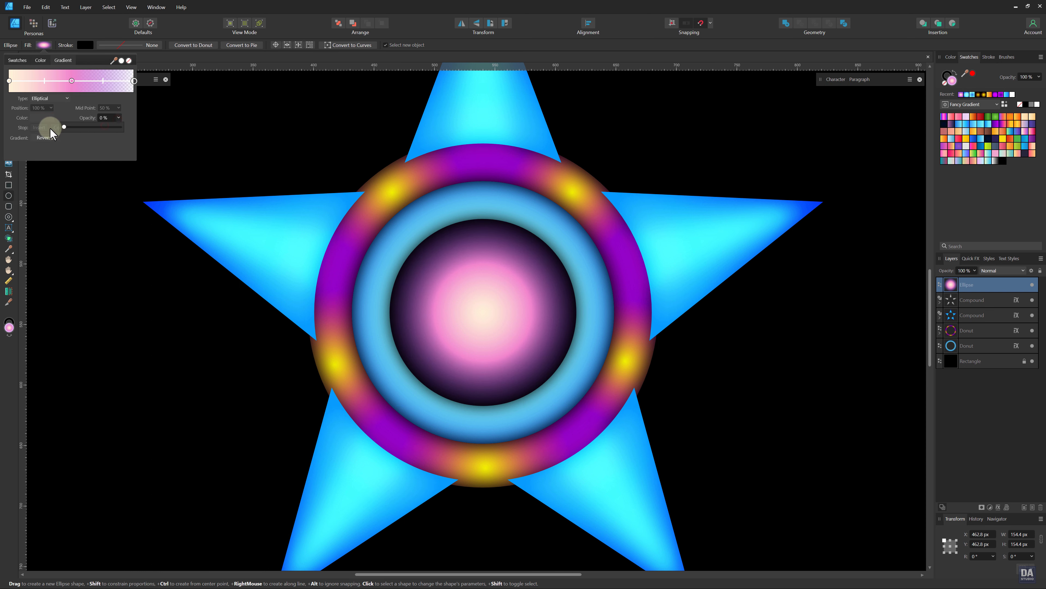
pyautogui.click(72, 81)
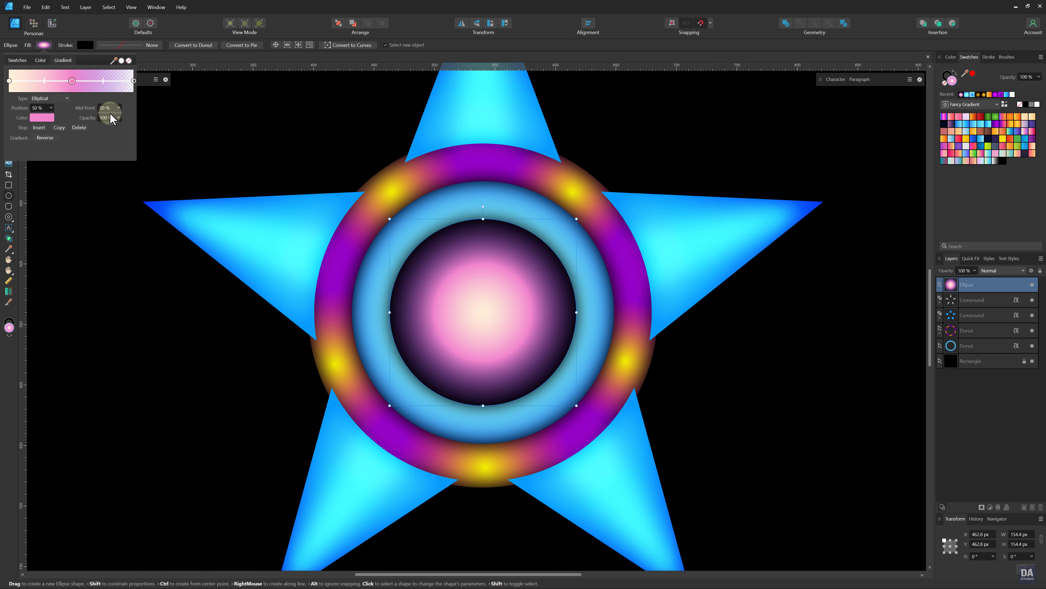
pyautogui.moveTo(117, 124); pyautogui.dragTo(94, 127)
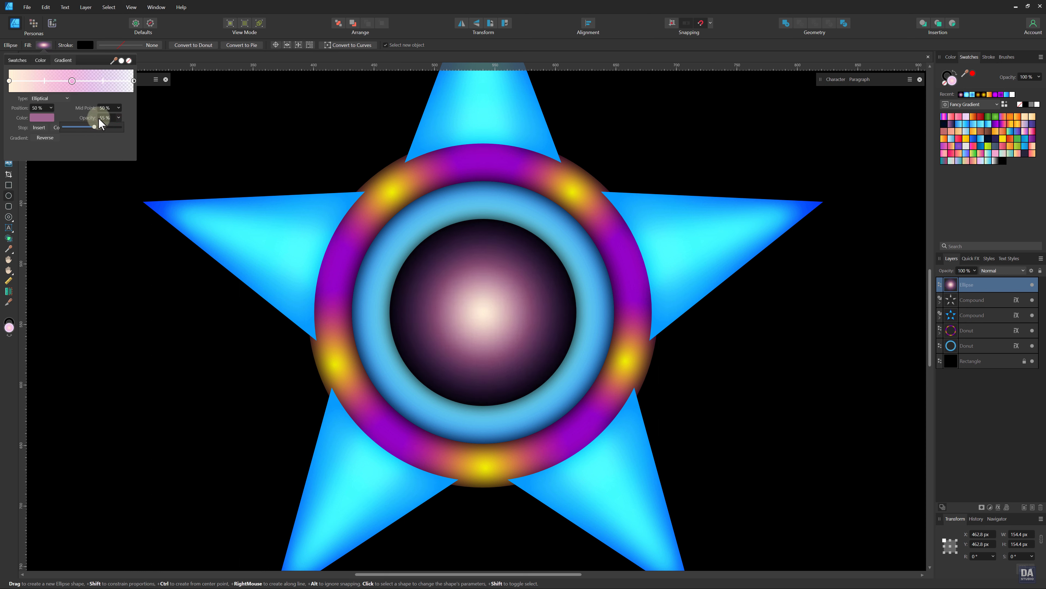
# Step: Enlarge the gradient circle around its centre to about 182 px and place it behind the blue donut in the layer order
pyautogui.click(9, 57)
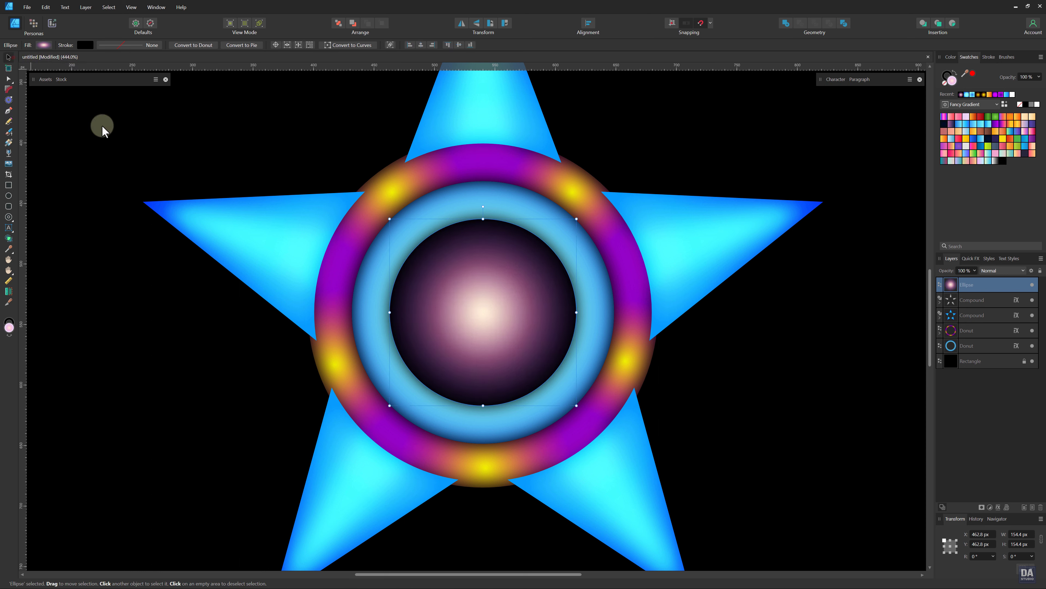
pyautogui.moveTo(577, 406)
pyautogui.mouseDown()
pyautogui.moveTo(612, 411)
pyautogui.moveTo(596, 413)
pyautogui.mouseUp()
pyautogui.hotkey('ctrl', '[')
pyautogui.hotkey('ctrl', '[')
pyautogui.hotkey('ctrl', '[')
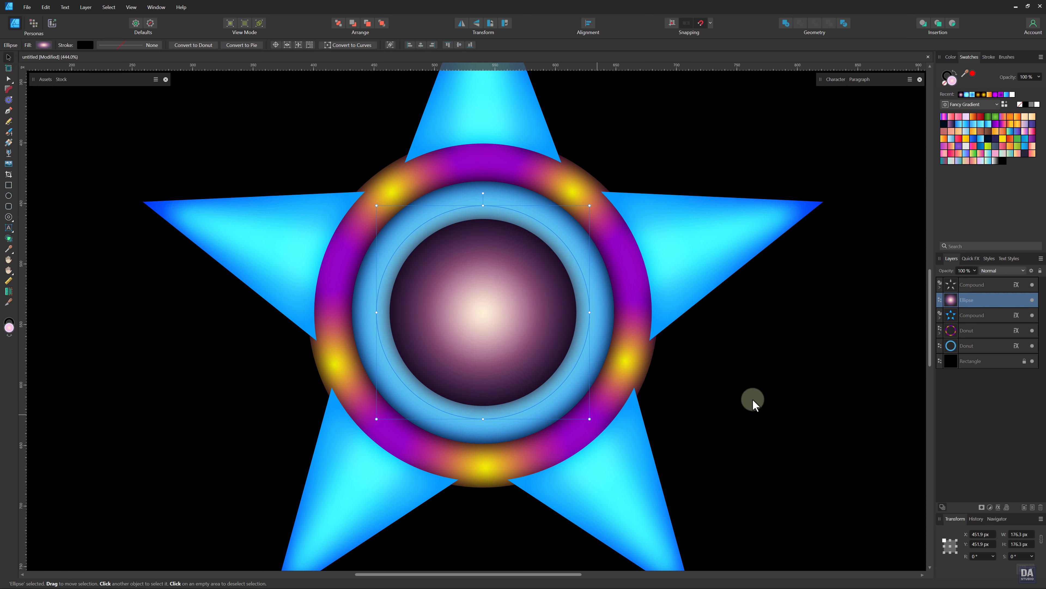
pyautogui.hotkey('ctrl', '[')
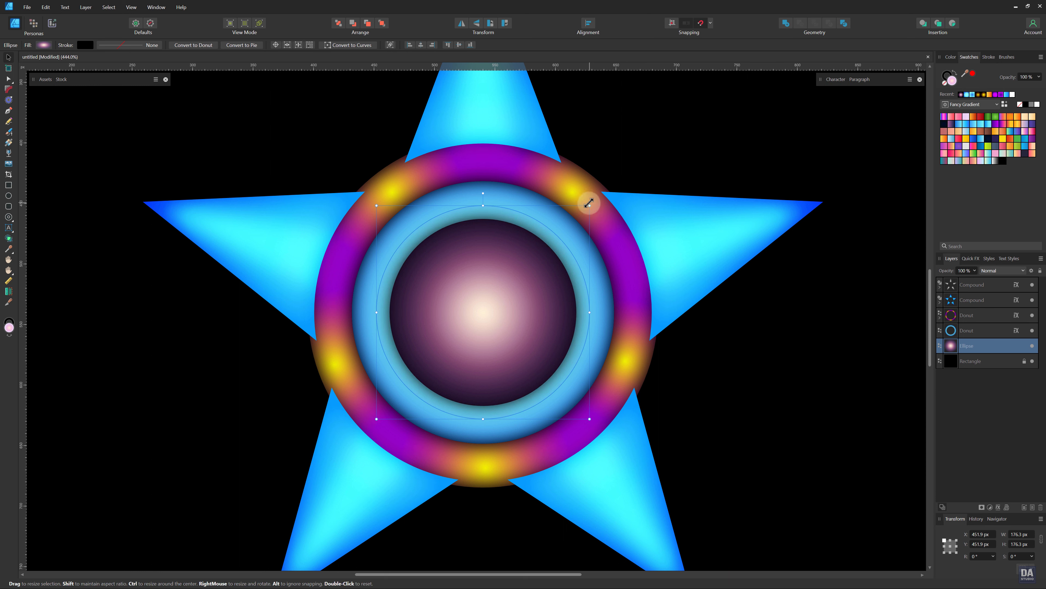
pyautogui.moveTo(590, 205); pyautogui.dragTo(593, 202)
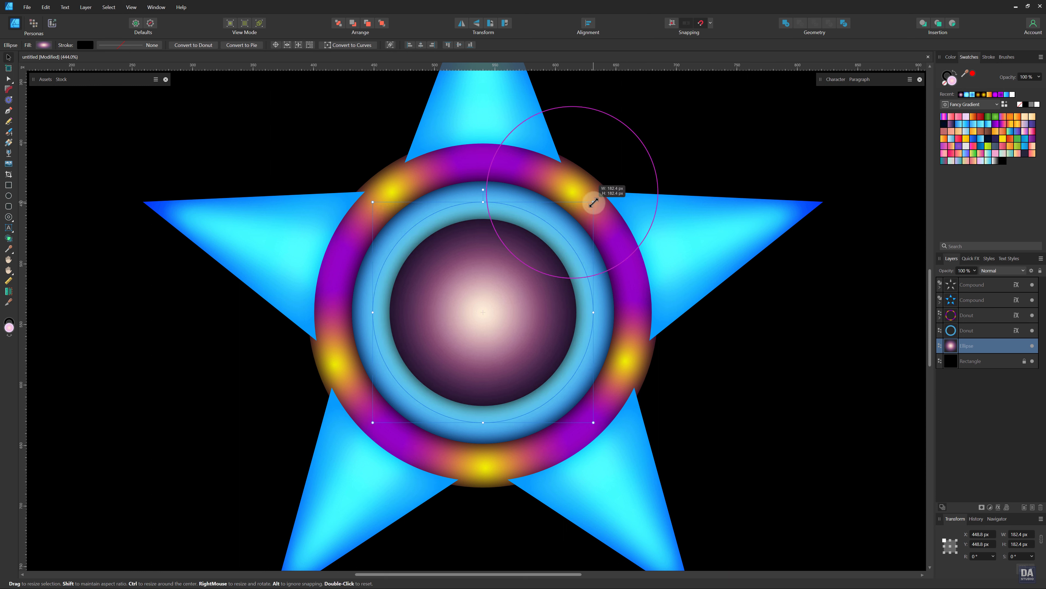
pyautogui.click(712, 339)
# Step: Draw a 217 px white donut from the emblem's centre over the blue donut, with a hole radius of 93%
pyautogui.press('z')
pyautogui.moveTo(593, 311); pyautogui.dragTo(466, 323)
pyautogui.press('h')
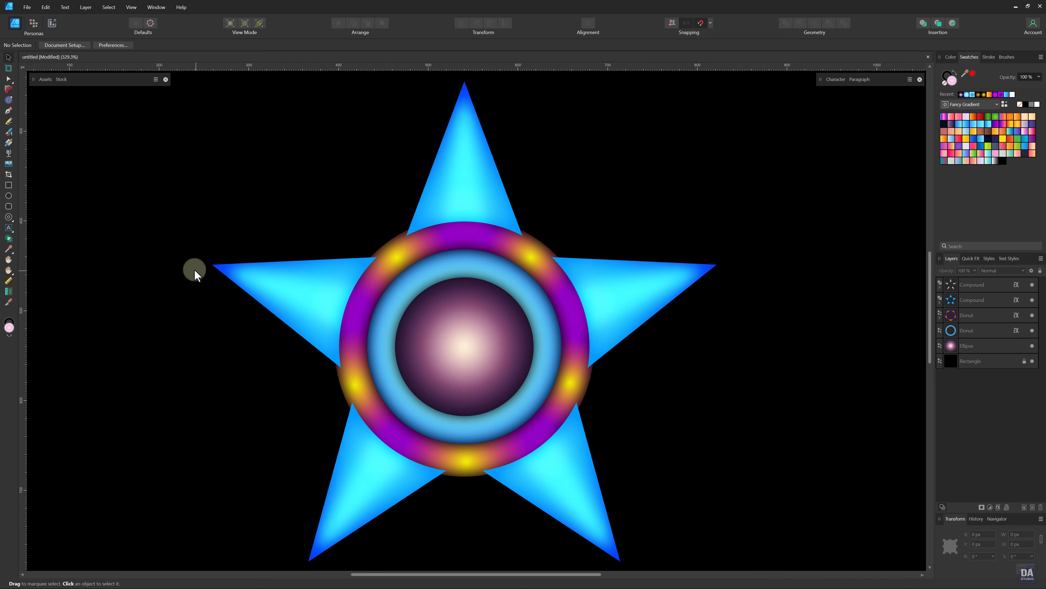
pyautogui.click(8, 217)
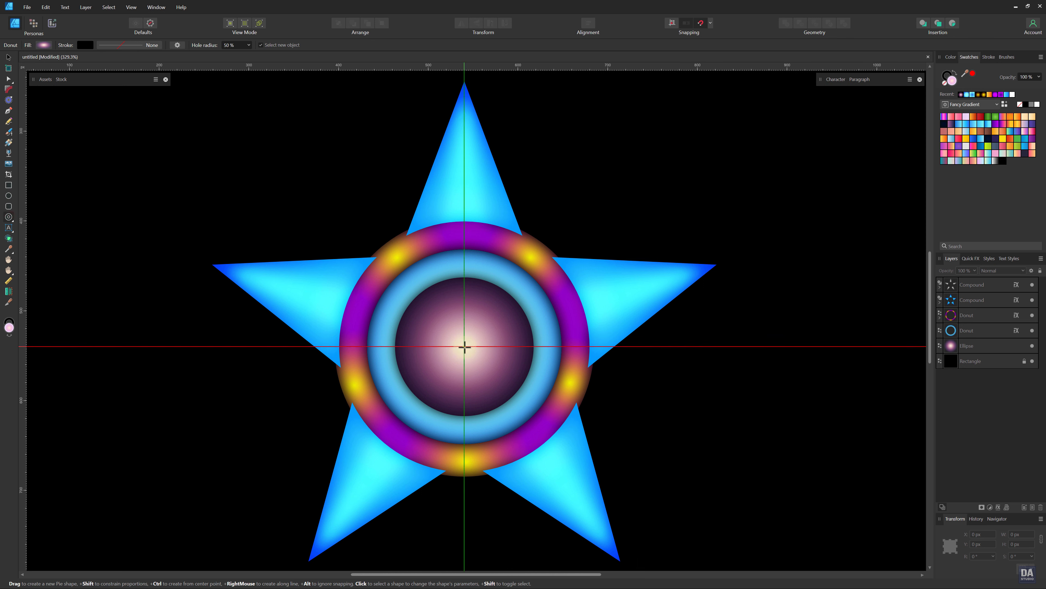
pyautogui.moveTo(465, 348); pyautogui.dragTo(589, 410)
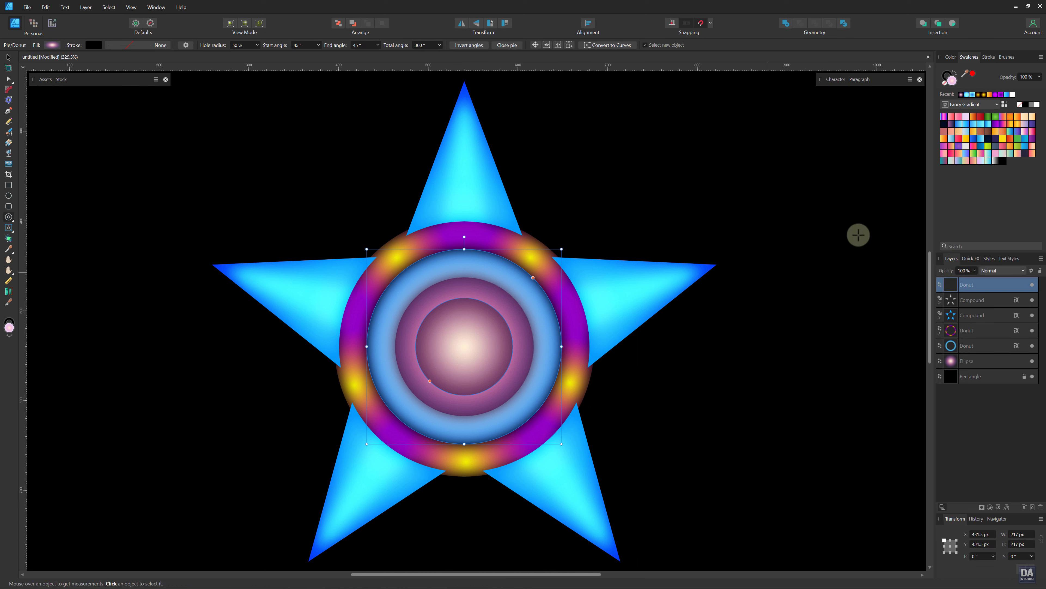
pyautogui.click(1037, 105)
pyautogui.moveTo(422, 379); pyautogui.dragTo(397, 411)
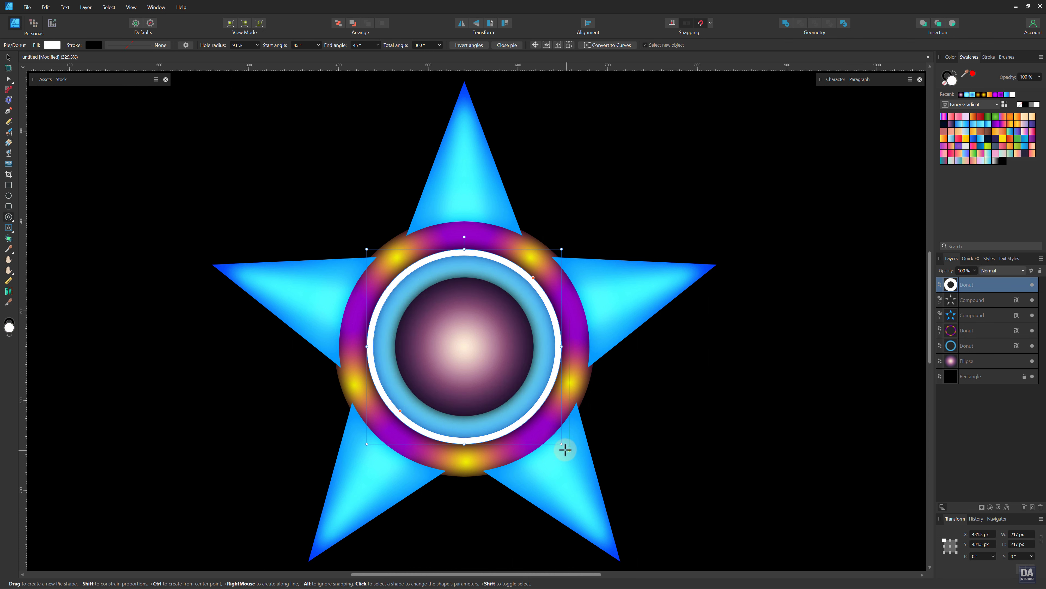
# Step: Shrink the white donut around its centre to about 193.5 px and thin it to a 95% hole radius
pyautogui.moveTo(560, 437); pyautogui.dragTo(548, 439)
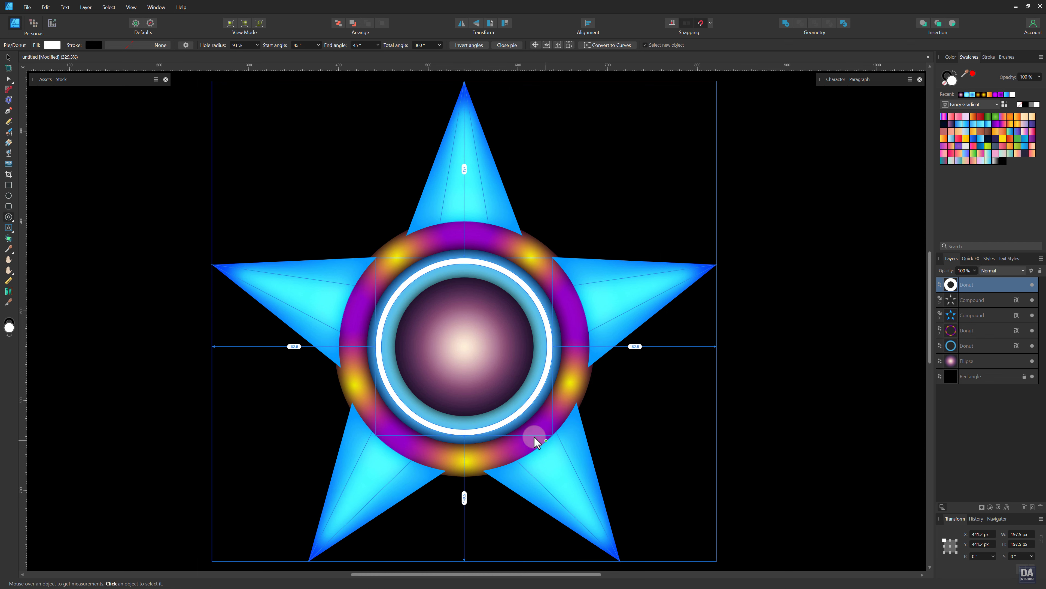
pyautogui.scroll(3, 404, 405)
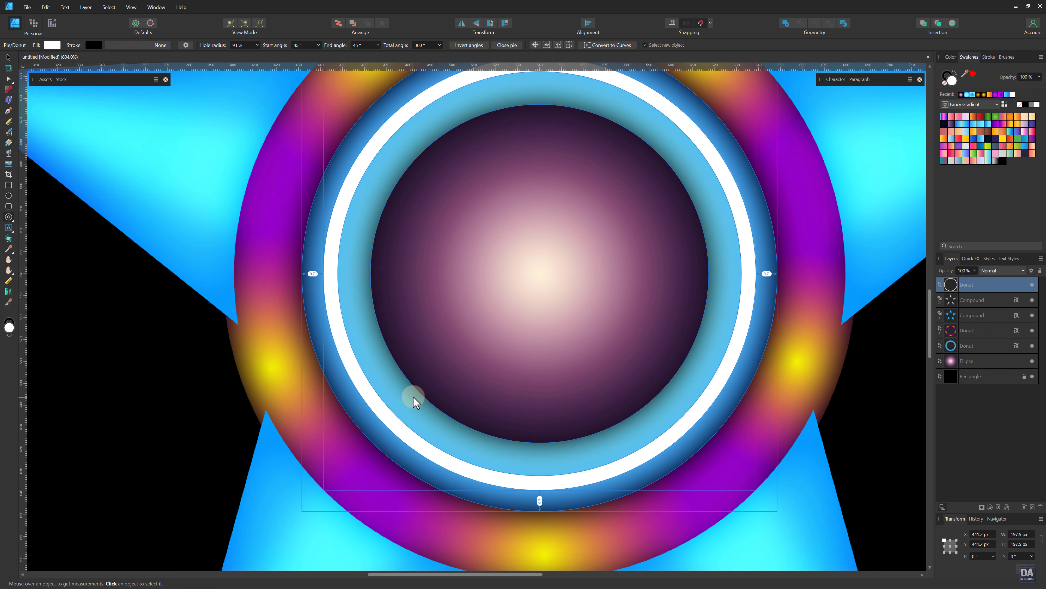
pyautogui.scroll(-1, 404, 406)
pyautogui.moveTo(405, 416); pyautogui.dragTo(397, 415)
pyautogui.moveTo(687, 472); pyautogui.dragTo(684, 469)
# Step: Apply a Gaussian Blur of 2.7 px to the thin white ring
pyautogui.moveTo(588, 396); pyautogui.dragTo(520, 424)
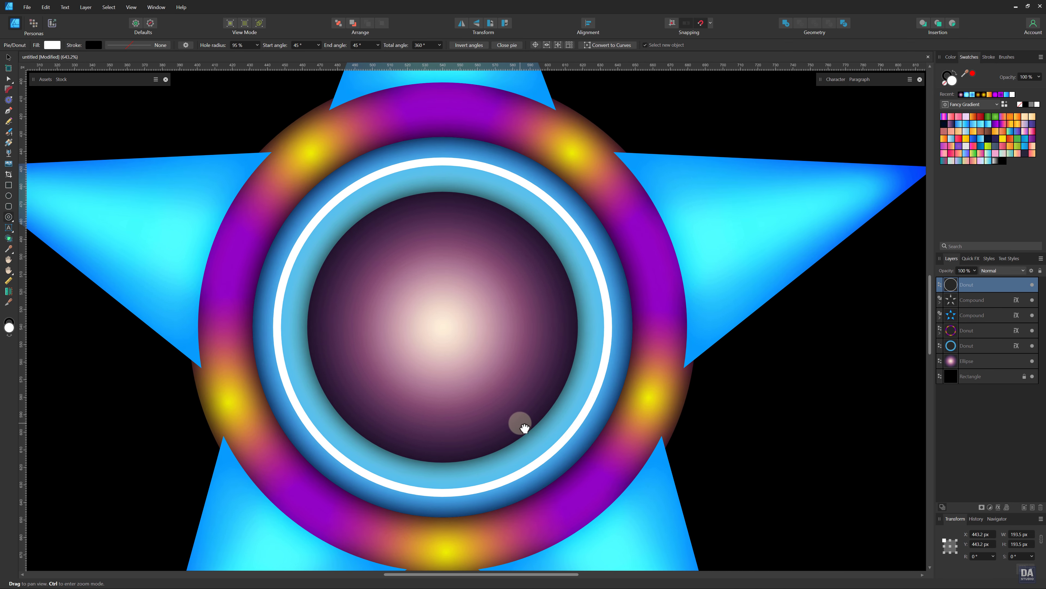
pyautogui.click(998, 507)
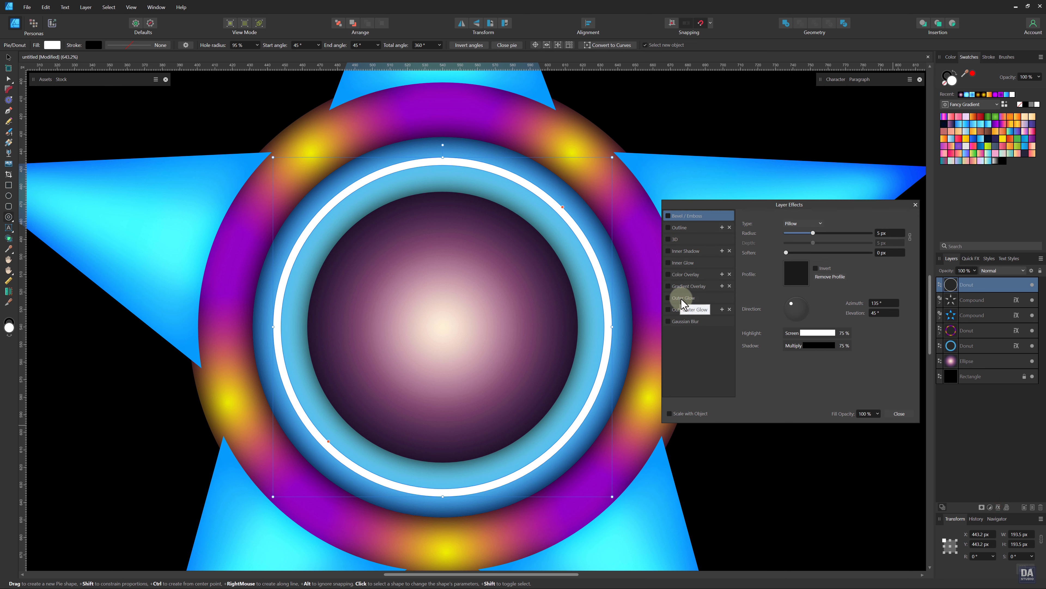
pyautogui.click(684, 321)
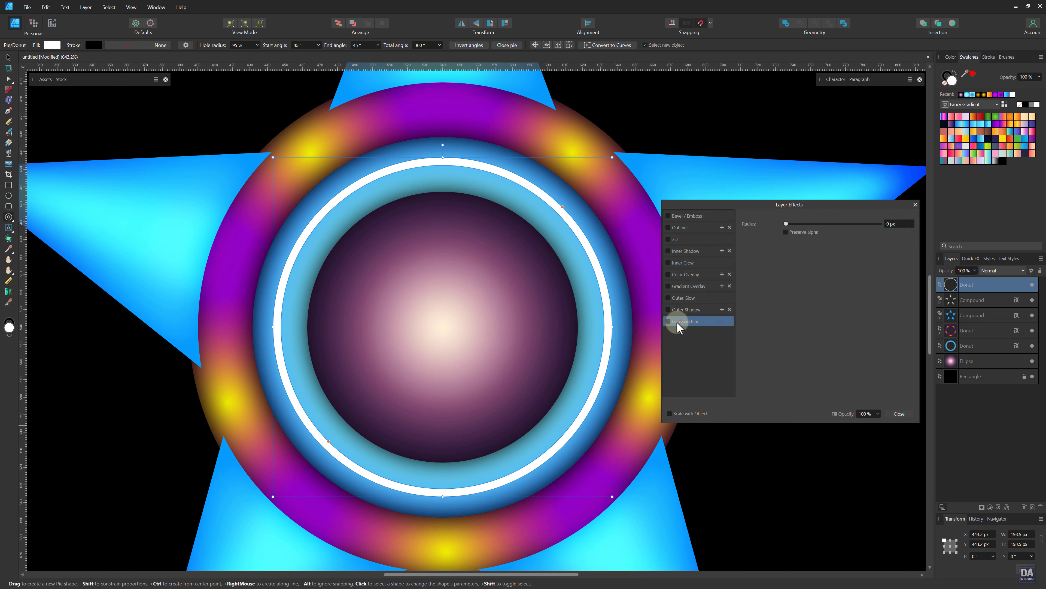
pyautogui.moveTo(788, 224); pyautogui.dragTo(812, 223)
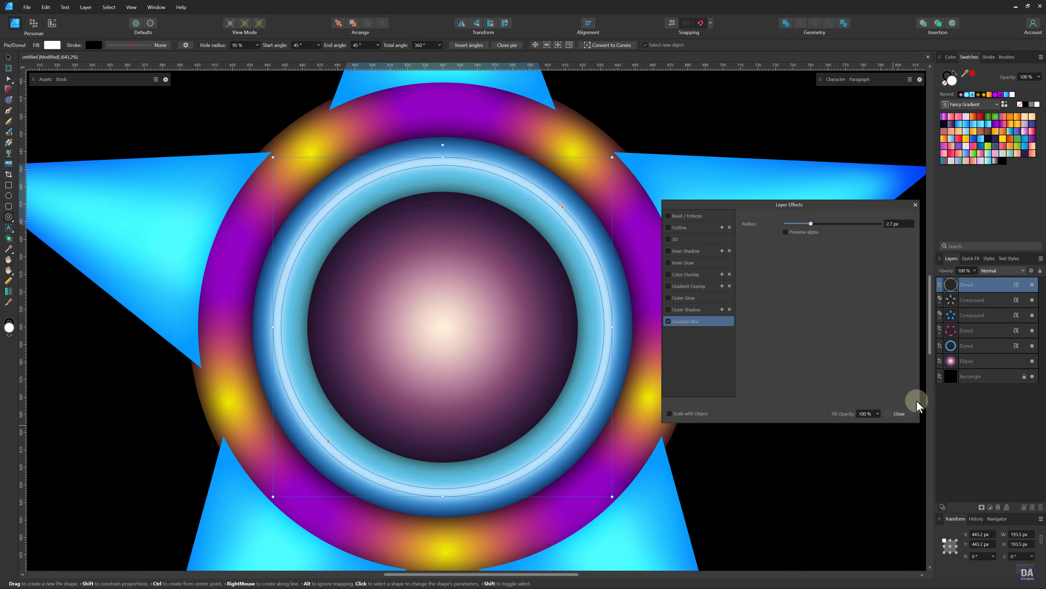
pyautogui.click(899, 413)
# Step: Set the blurred white ring's blend mode to Overlay
pyautogui.click(1001, 270)
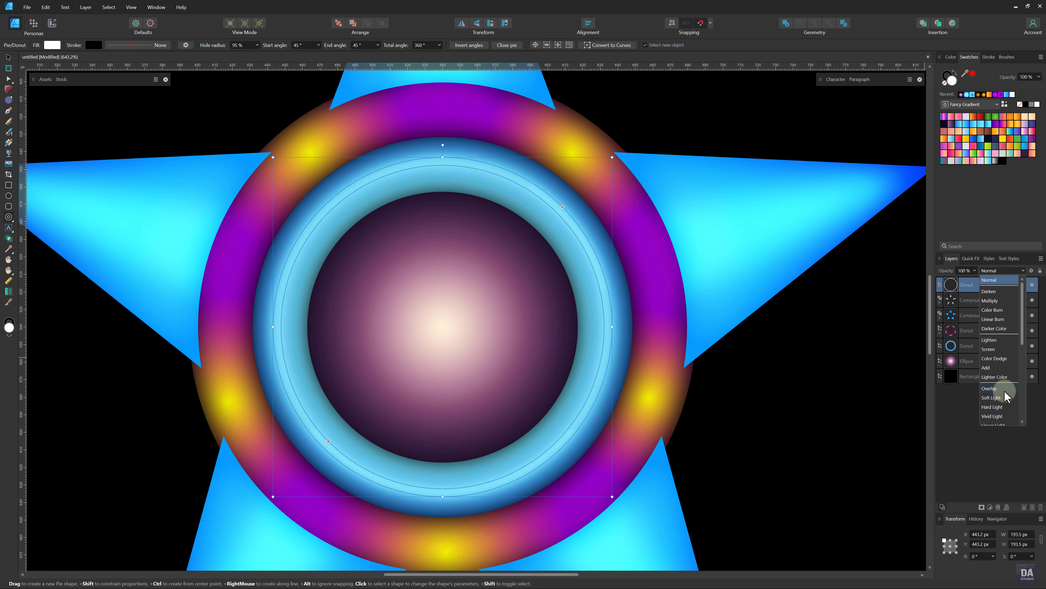
pyautogui.click(997, 388)
pyautogui.click(798, 410)
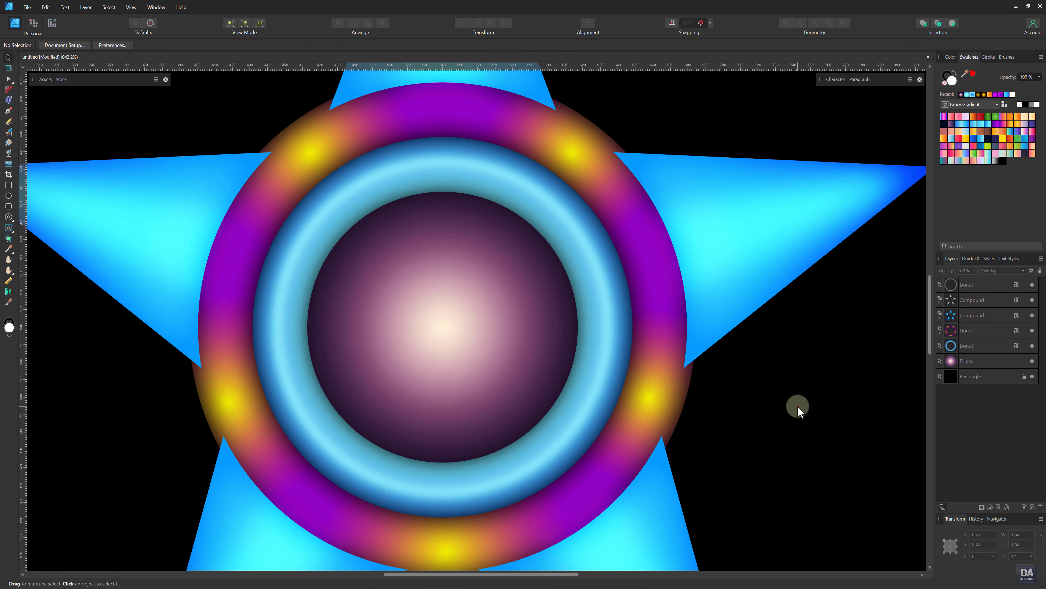
# Step: Duplicate the blurred white ring in place to strengthen its highlight
pyautogui.press('z')
pyautogui.moveTo(535, 367); pyautogui.dragTo(468, 370)
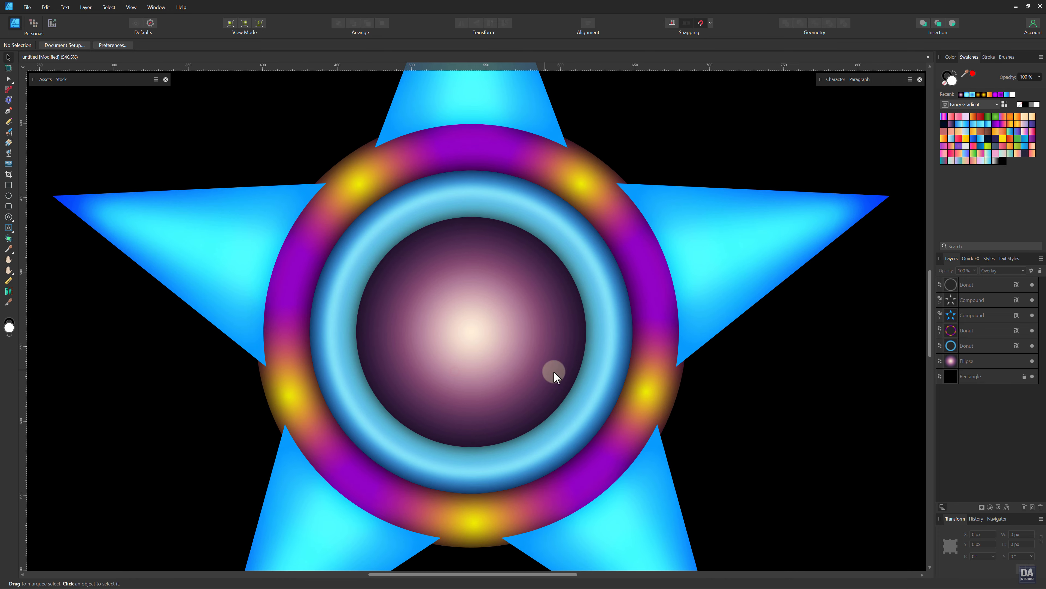
pyautogui.click(604, 376)
pyautogui.rightClick(970, 284)
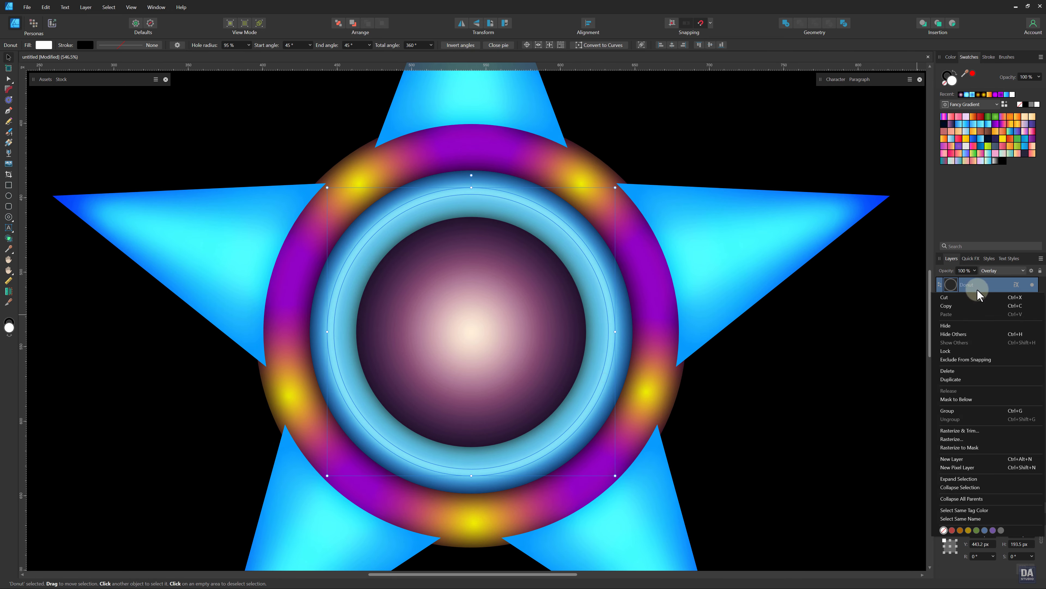
pyautogui.click(973, 385)
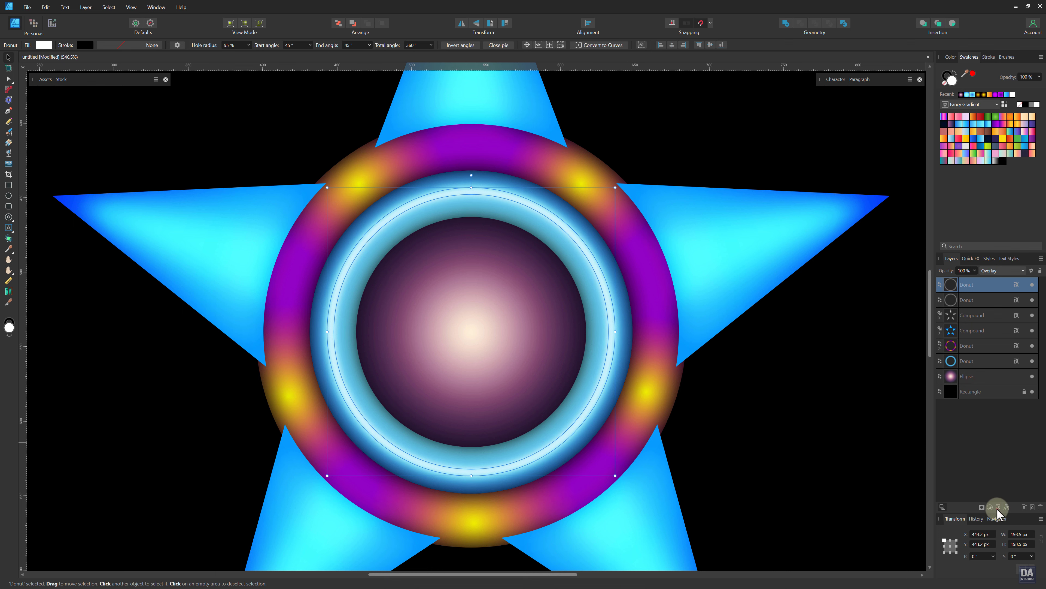
# Step: Enlarge the top blurred white ring around its centre to about 260.5 px so it runs along the purple ring
pyautogui.click(998, 507)
pyautogui.click(912, 415)
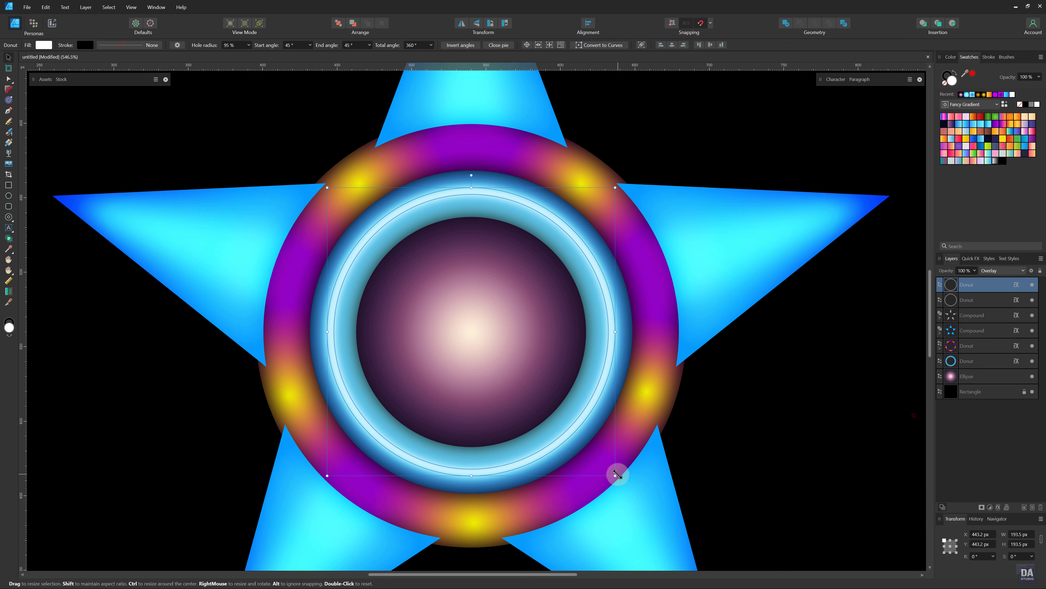
pyautogui.moveTo(616, 477); pyautogui.dragTo(679, 512)
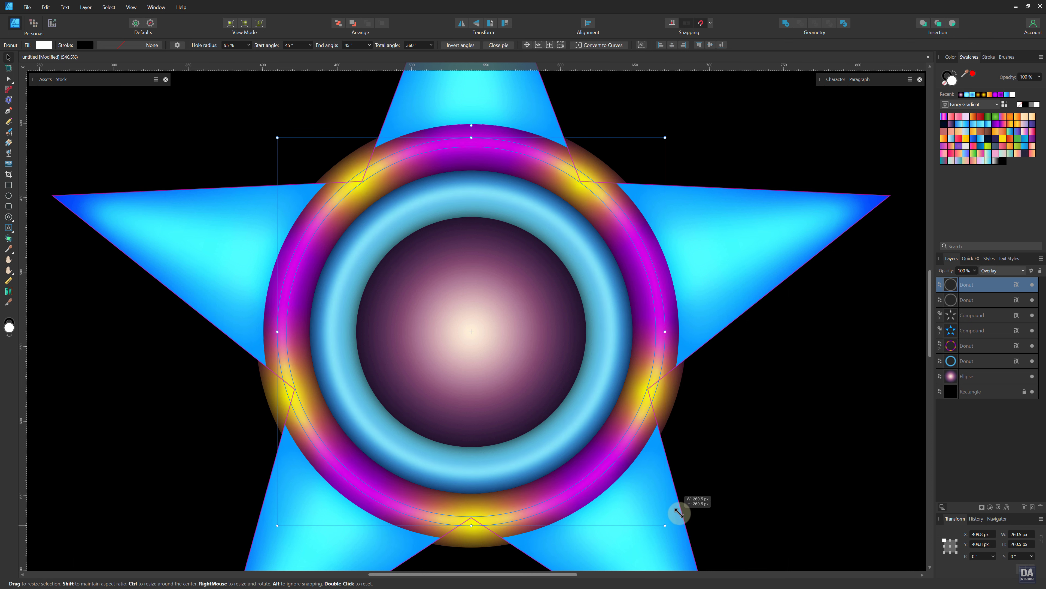
# Step: Set the Gaussian Blur radius of the enlarged white ring to 2.3 px and deselect the ring
pyautogui.click(1017, 284)
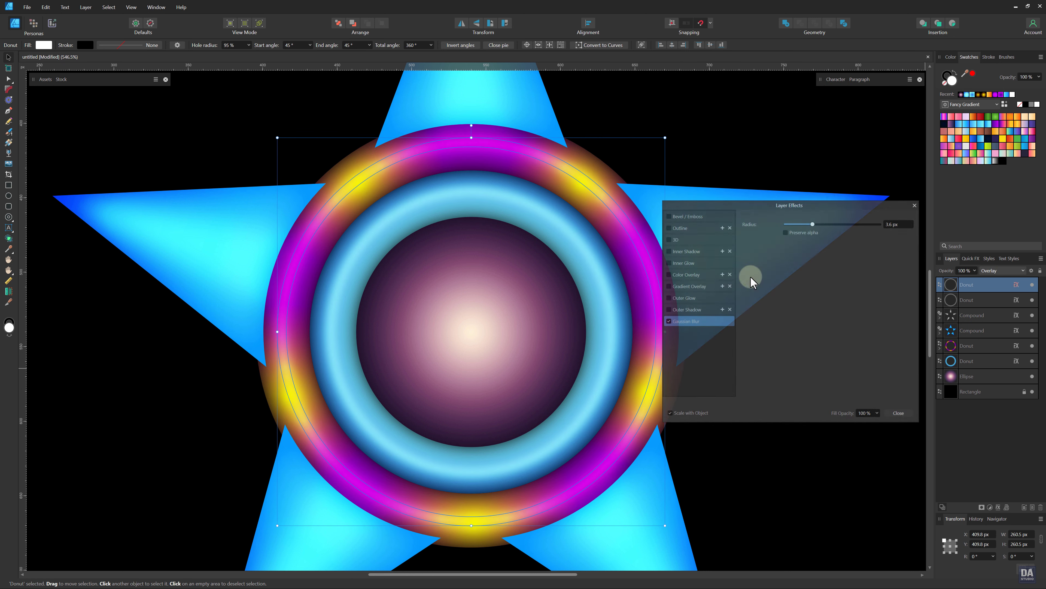
pyautogui.moveTo(813, 225); pyautogui.dragTo(811, 226)
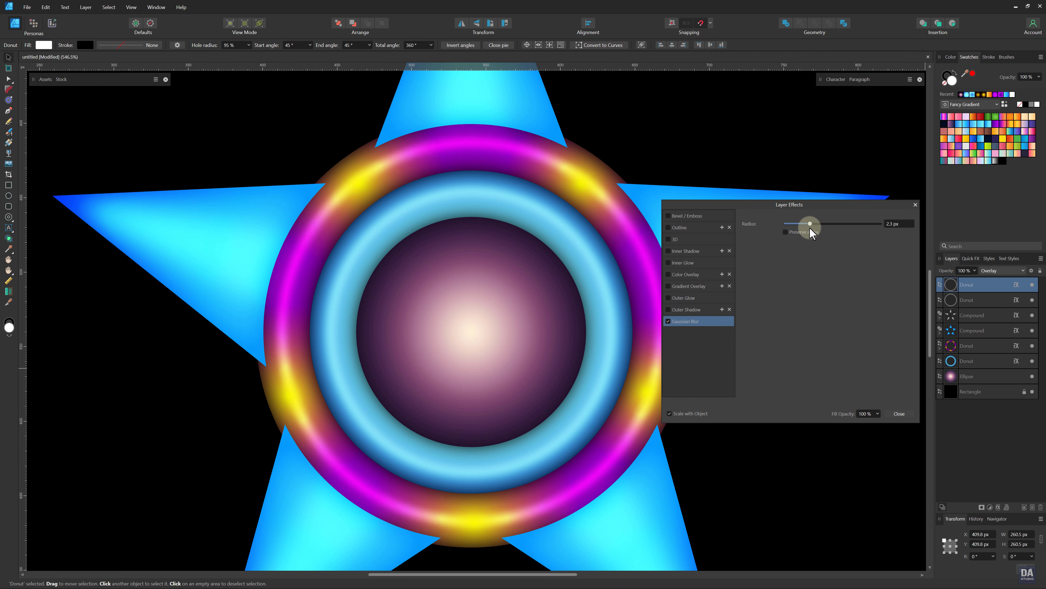
pyautogui.click(899, 414)
pyautogui.click(792, 413)
# Step: Draw a white five-point star about 584.2 px wide from the emblem's centre, its tips aligned with the blue points
pyautogui.scroll(-3, 561, 391)
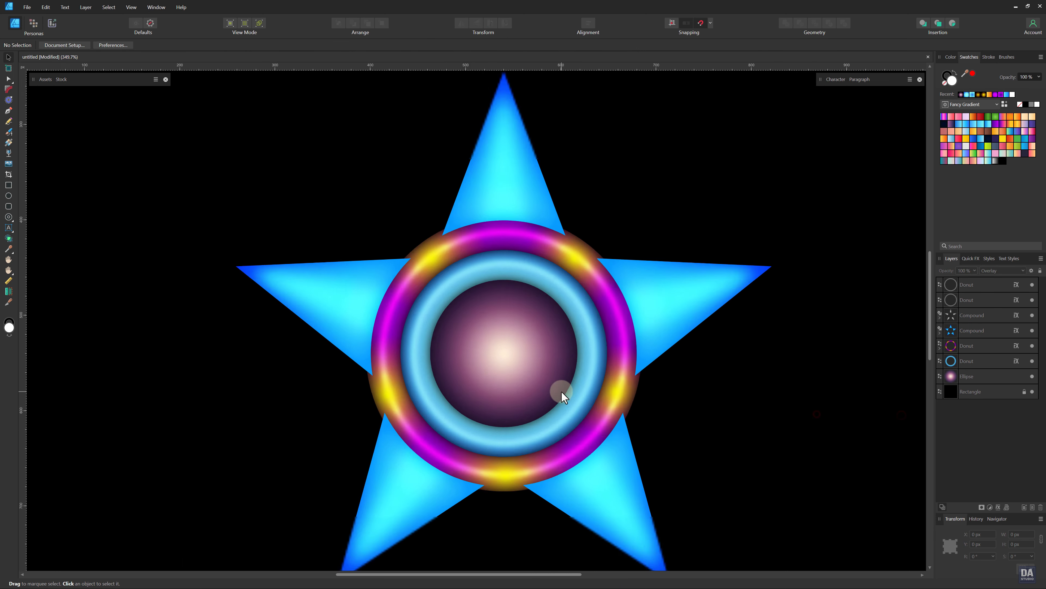
pyautogui.scroll(-2, 562, 391)
pyautogui.scroll(2, 561, 391)
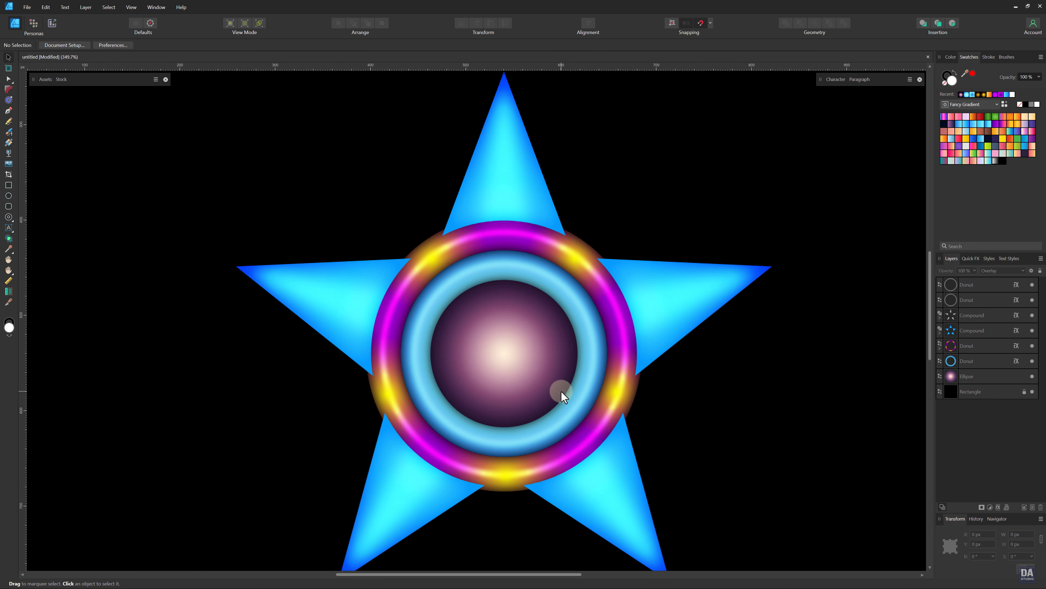
pyautogui.moveTo(561, 378); pyautogui.dragTo(495, 367)
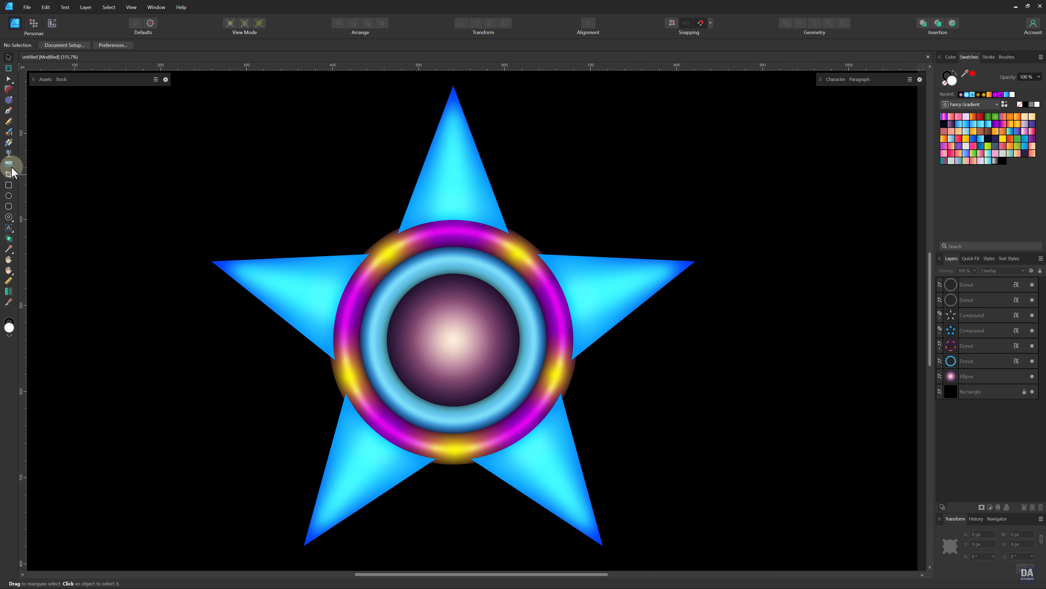
pyautogui.click(8, 217)
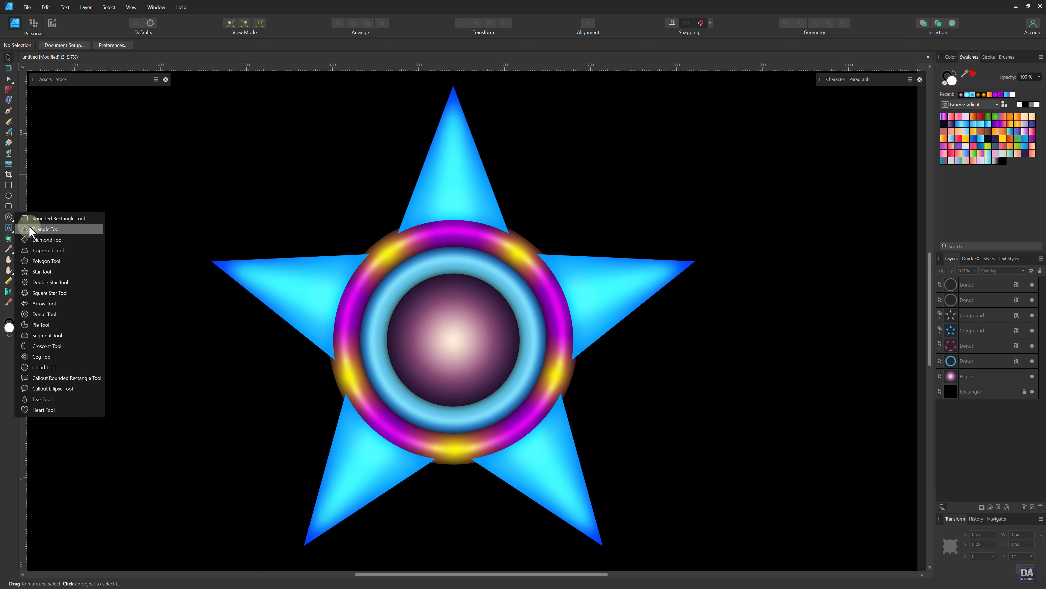
pyautogui.click(38, 271)
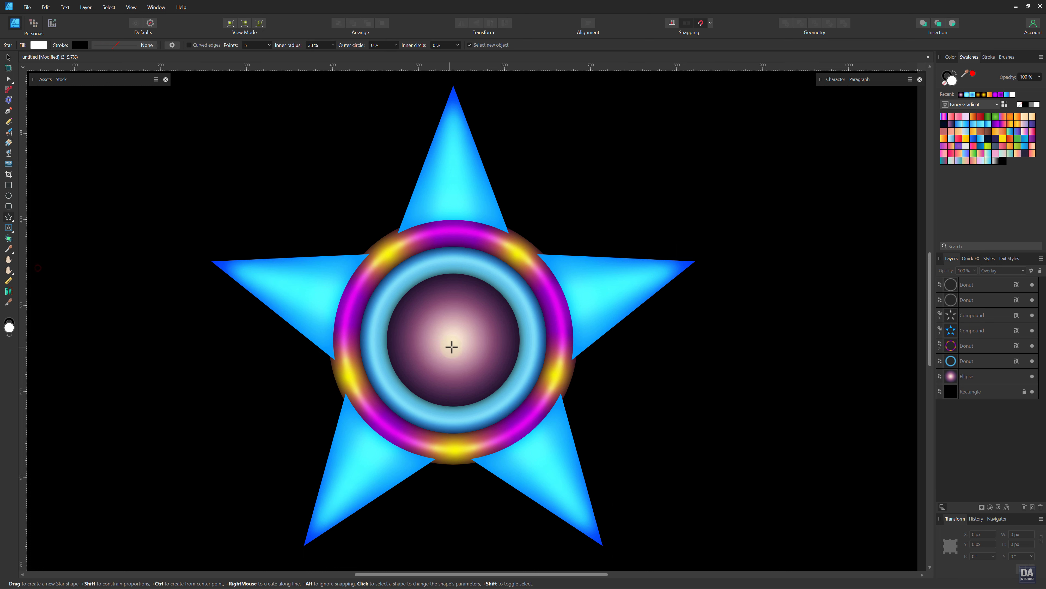
pyautogui.moveTo(456, 342); pyautogui.dragTo(789, 500)
# Step: Curve the white star's arms inward to an inner circle of 58%, leaving thin spikes along the blue points
pyautogui.moveTo(396, 262); pyautogui.dragTo(456, 318)
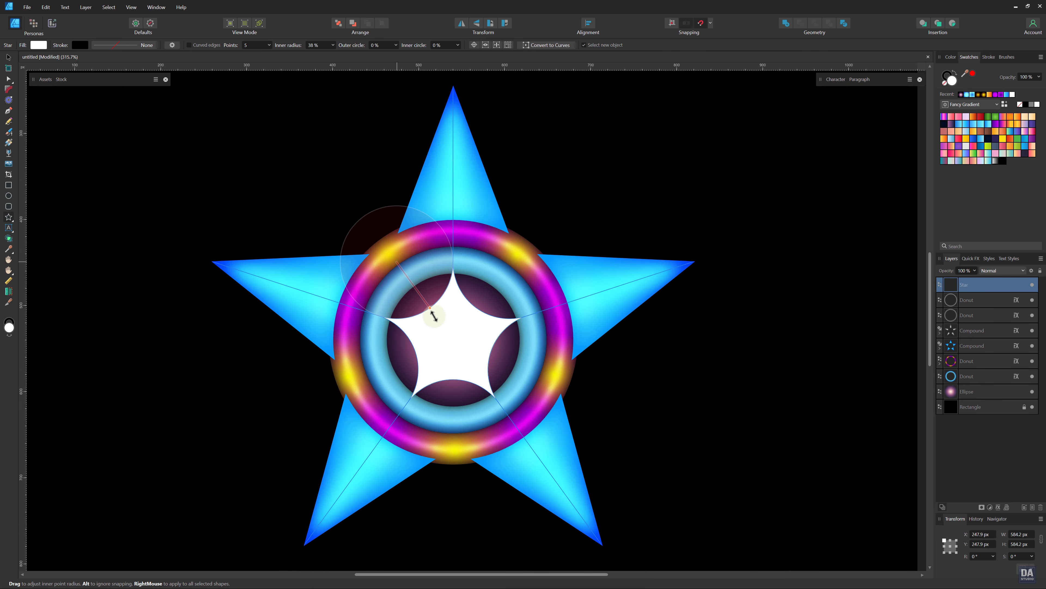
pyautogui.moveTo(423, 312); pyautogui.dragTo(438, 326)
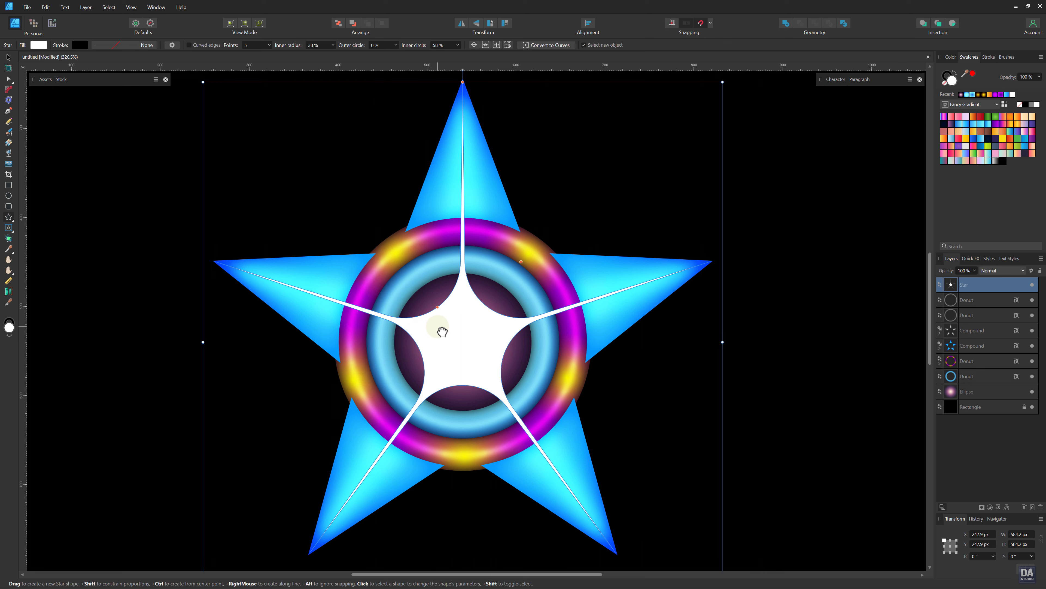
pyautogui.press('v')
# Step: Apply a Gaussian Blur that scales with the object to the white star
pyautogui.click(999, 508)
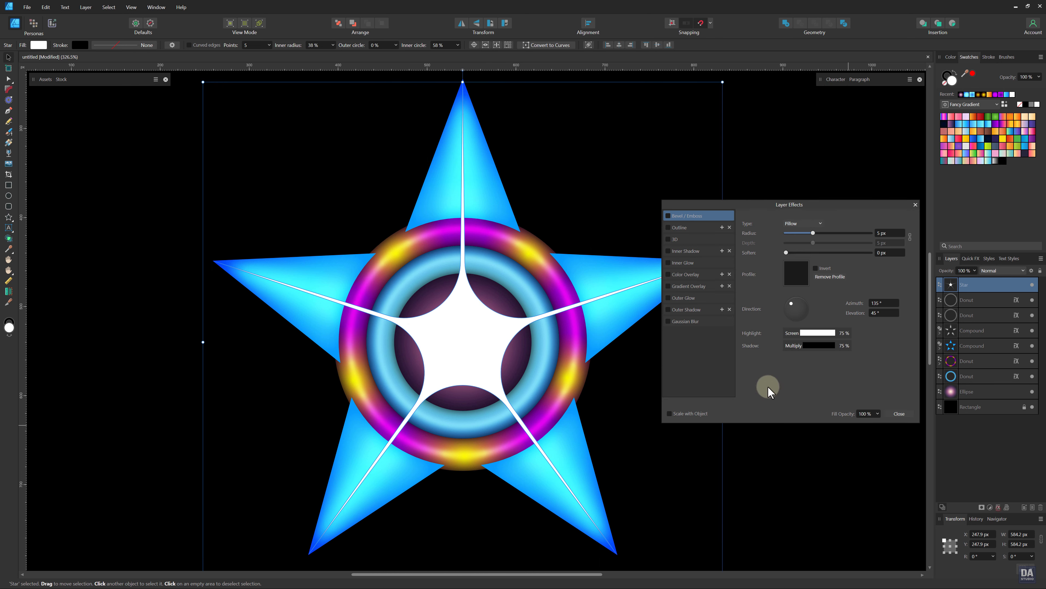
pyautogui.click(685, 321)
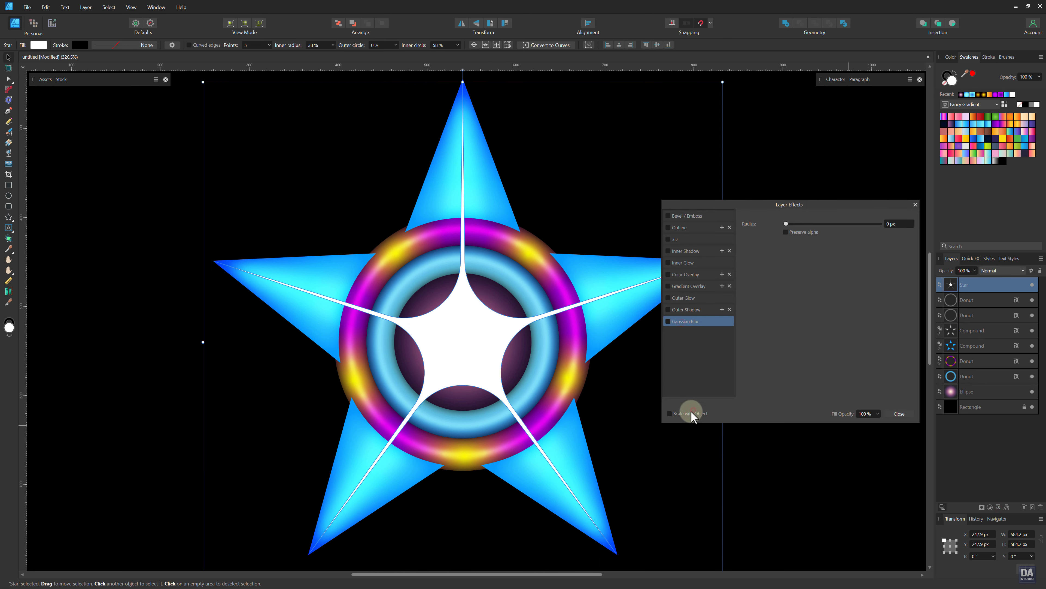
pyautogui.moveTo(786, 223); pyautogui.dragTo(814, 225)
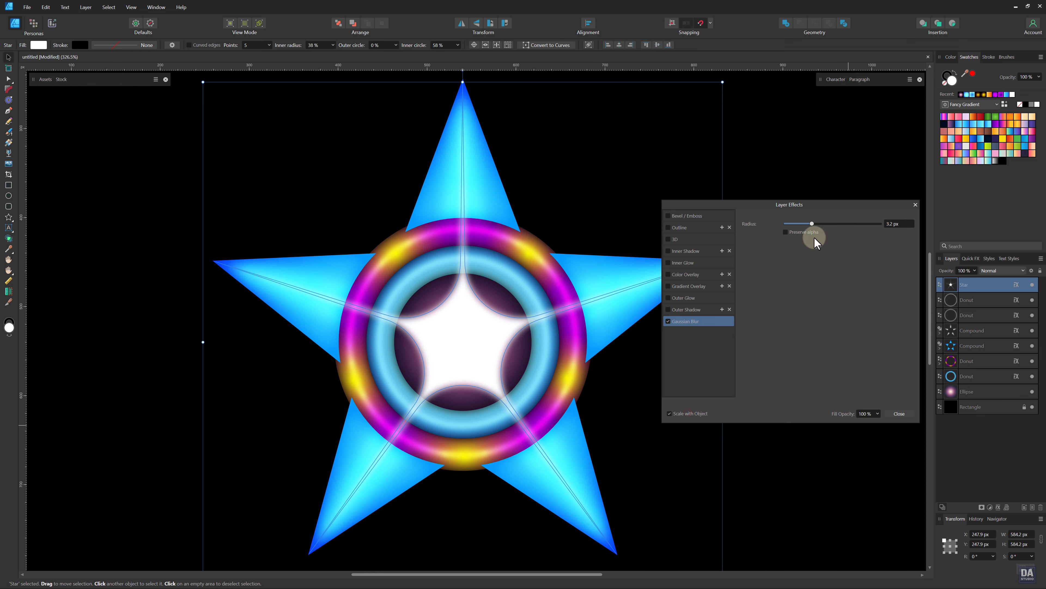
pyautogui.moveTo(812, 224); pyautogui.dragTo(816, 229)
pyautogui.click(900, 414)
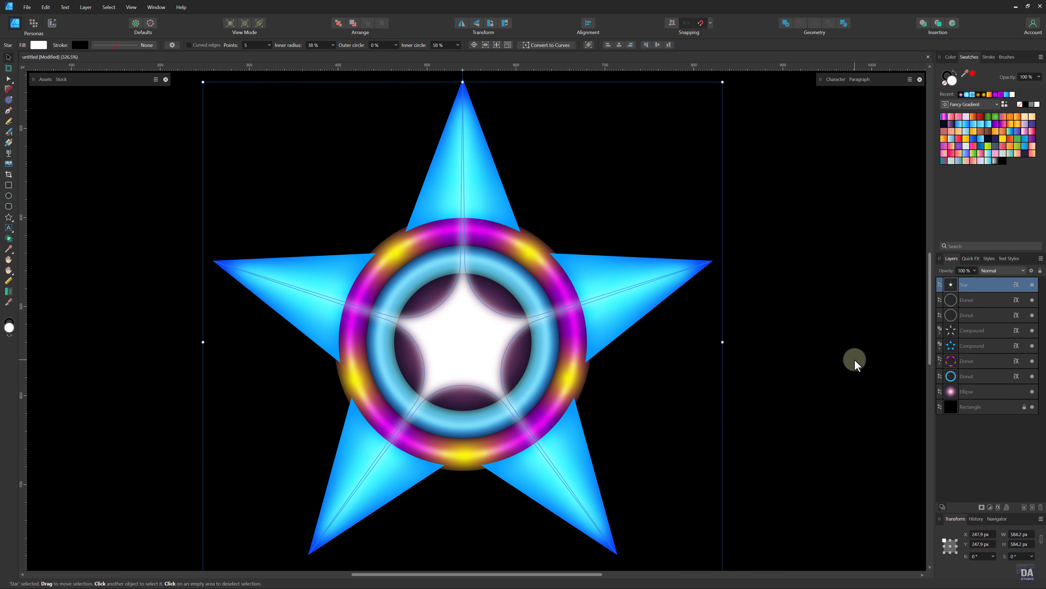
# Step: Bring the pink gradient ellipse in front of all the other layers
pyautogui.click(979, 394)
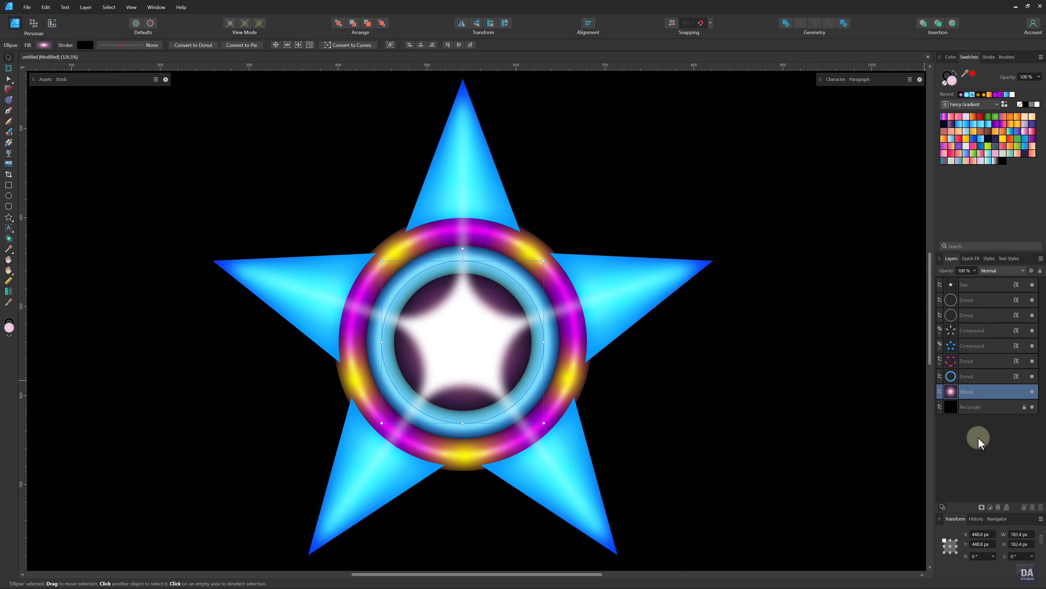
pyautogui.hotkey('ctrl', 'shift', ']')
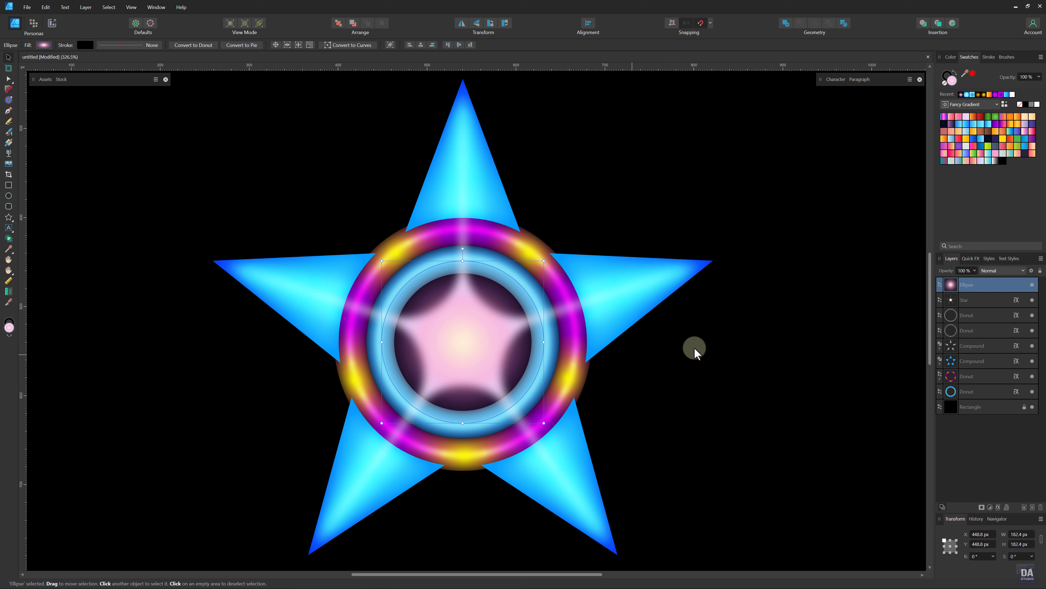
# Step: Shrink the blurred white star around its centre to about 495.3 px and deselect it
pyautogui.click(968, 304)
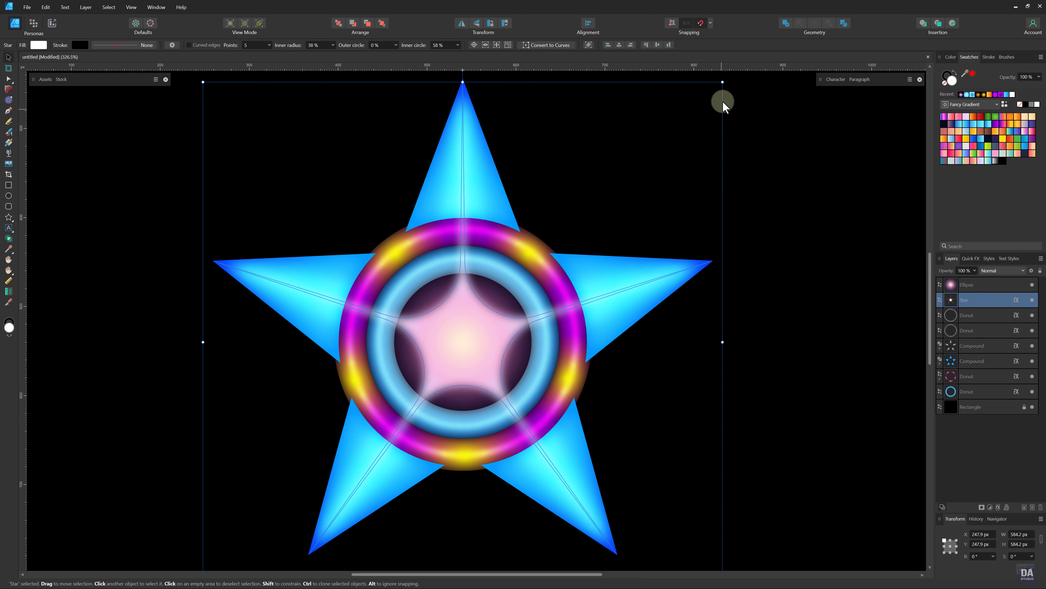
pyautogui.moveTo(721, 83); pyautogui.dragTo(672, 112)
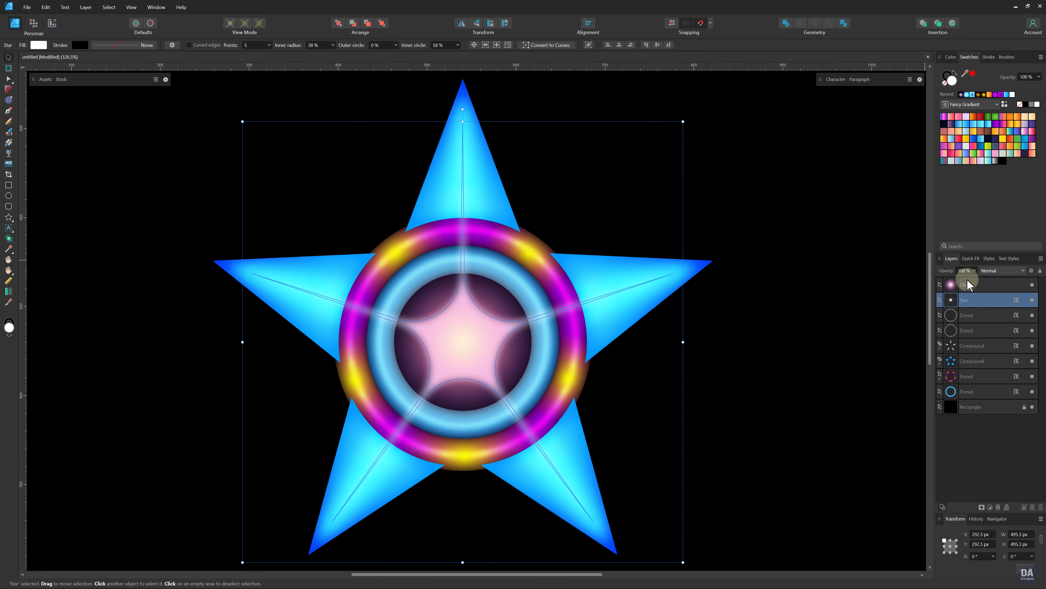
pyautogui.click(865, 331)
# Step: Set the Gaussian Blur radius of the white star to 5.6 px
pyautogui.press('z')
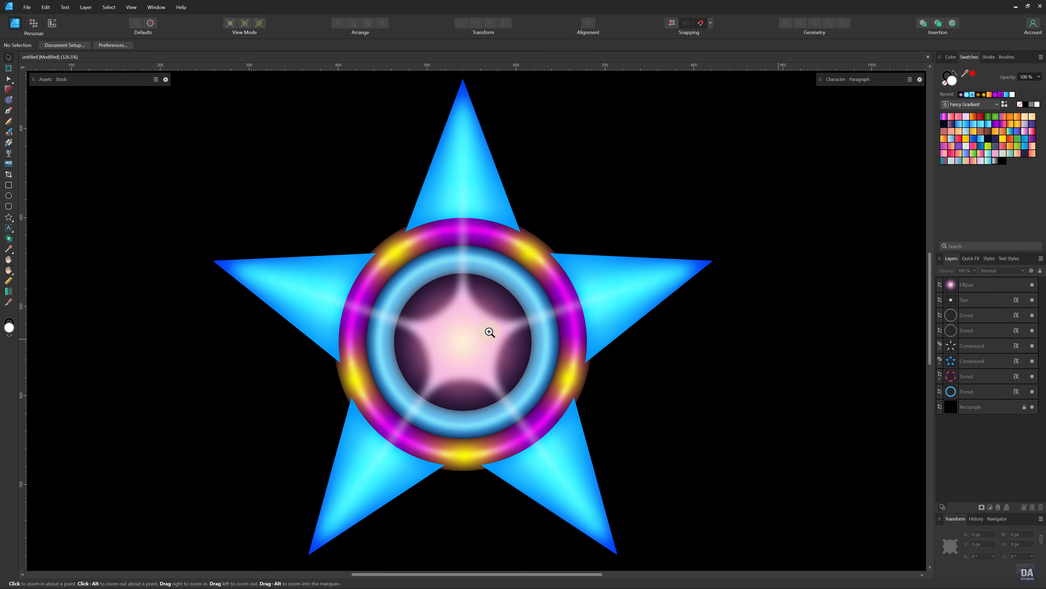
pyautogui.moveTo(490, 332); pyautogui.dragTo(355, 307)
pyautogui.press('h')
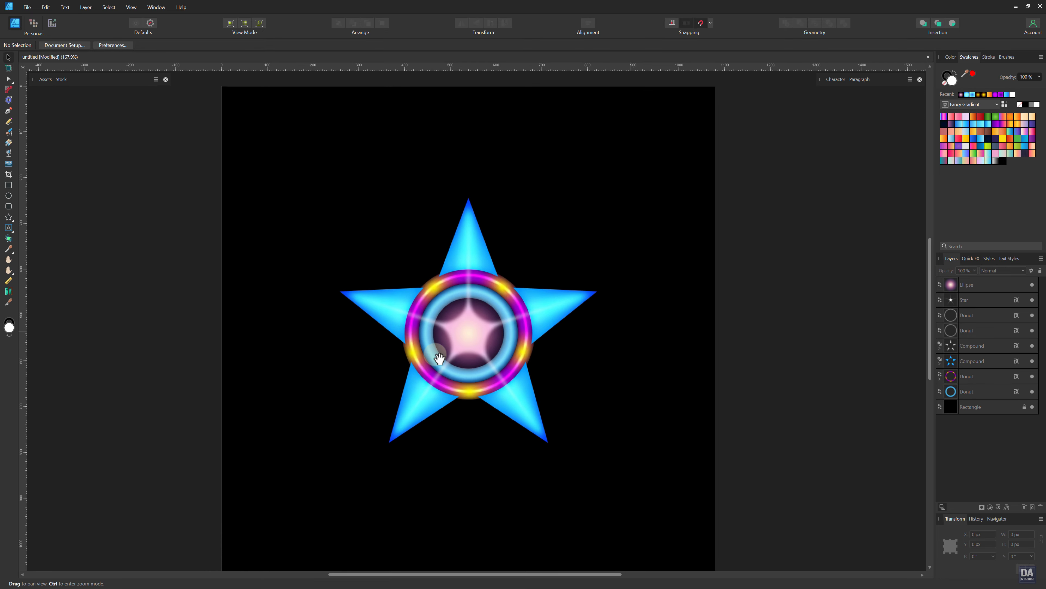
pyautogui.moveTo(439, 358); pyautogui.dragTo(449, 352)
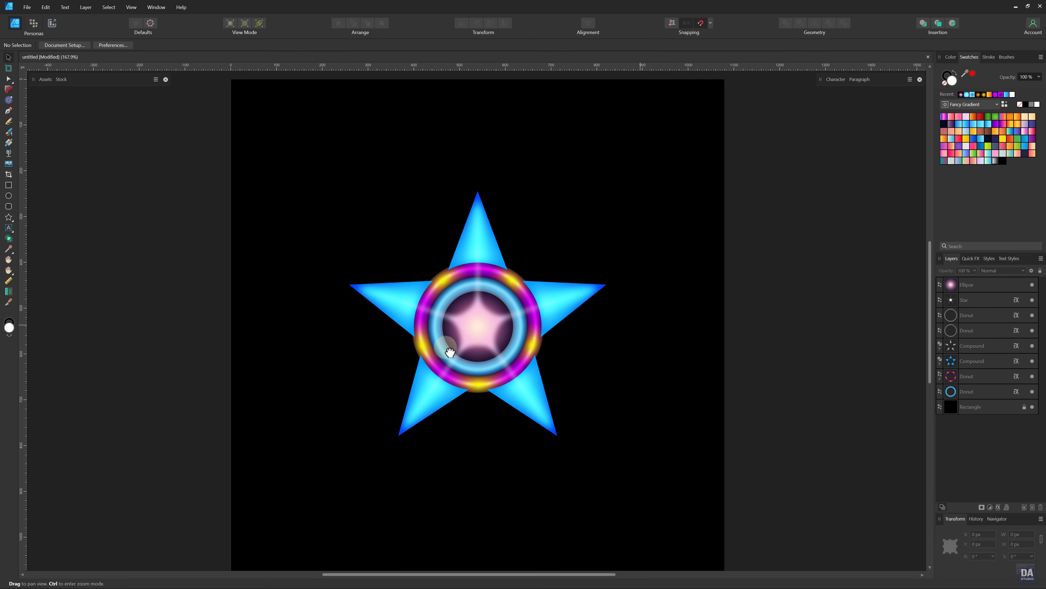
pyautogui.scroll(1, 451, 356)
pyautogui.press('v')
pyautogui.click(450, 360)
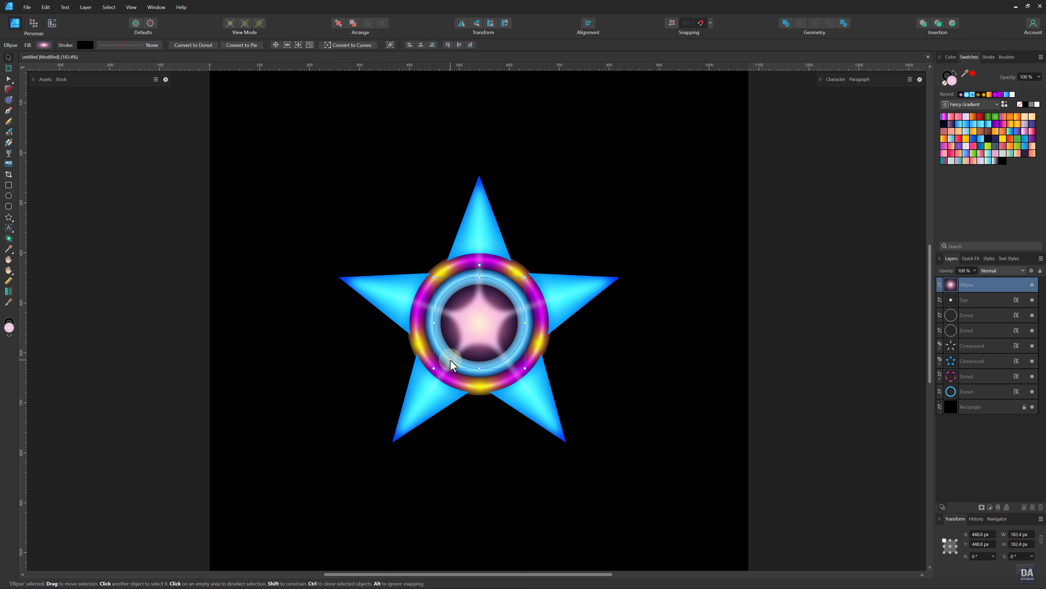
pyautogui.click(976, 300)
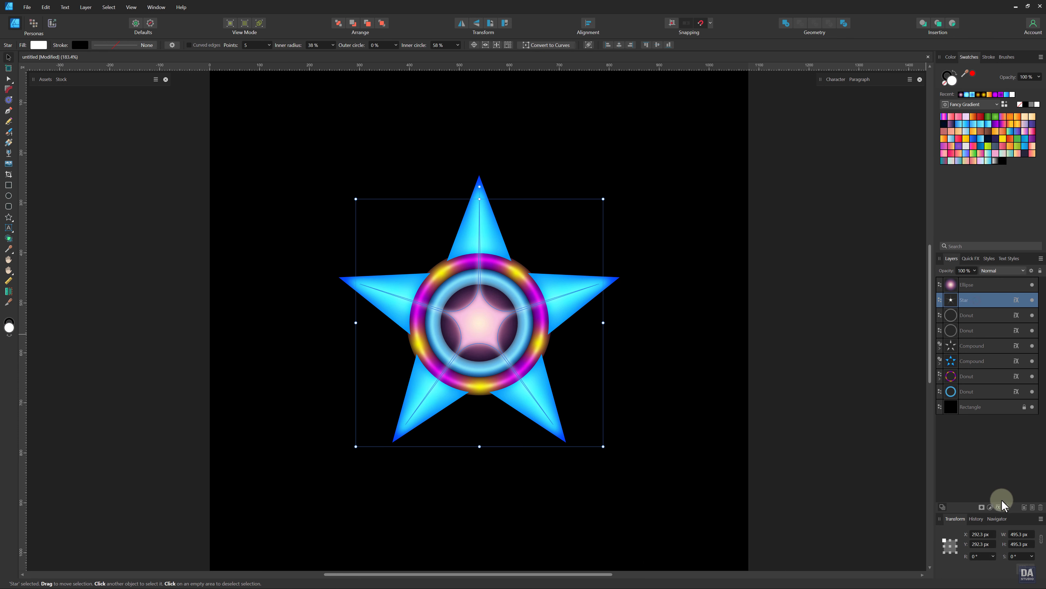
pyautogui.click(999, 507)
pyautogui.moveTo(803, 223); pyautogui.dragTo(818, 227)
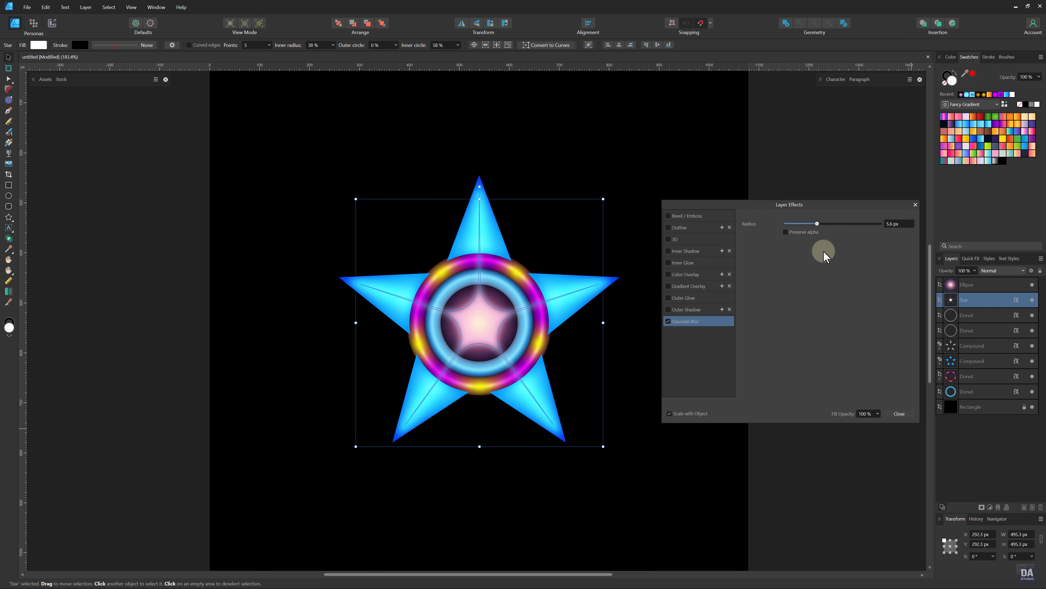